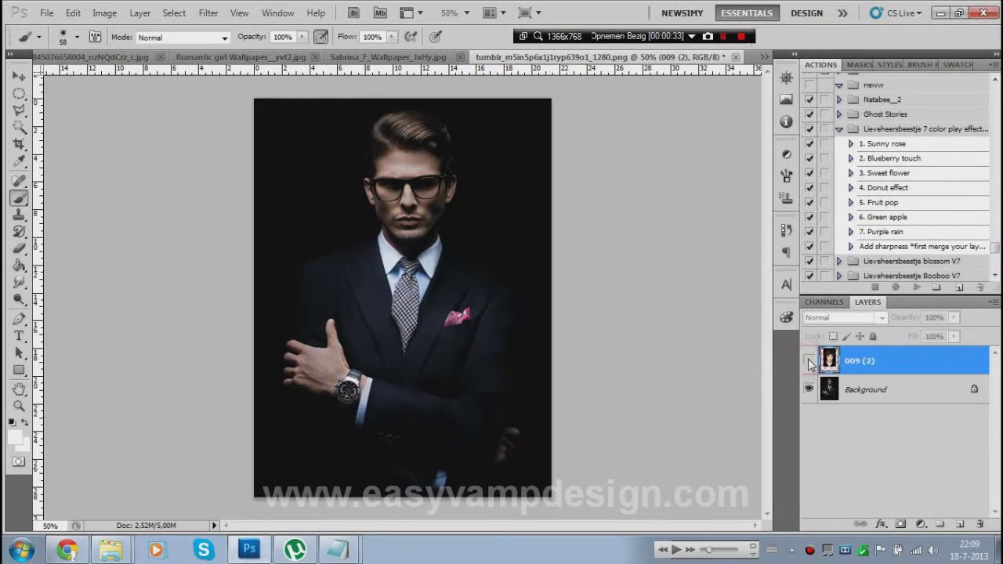
Step: Show the 009 (2) portrait layer and reduce its opacity to 34%
click(809, 361)
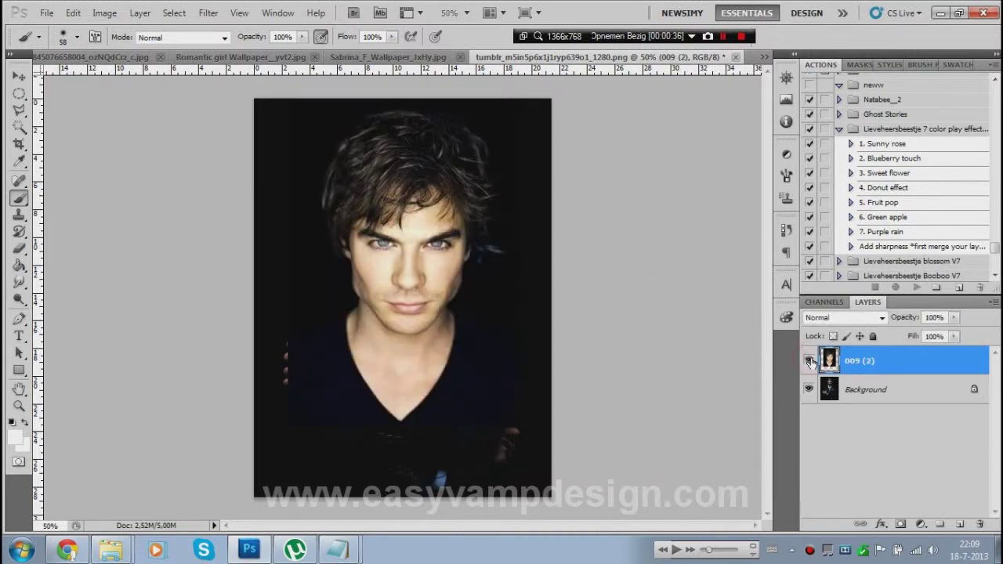
click(19, 76)
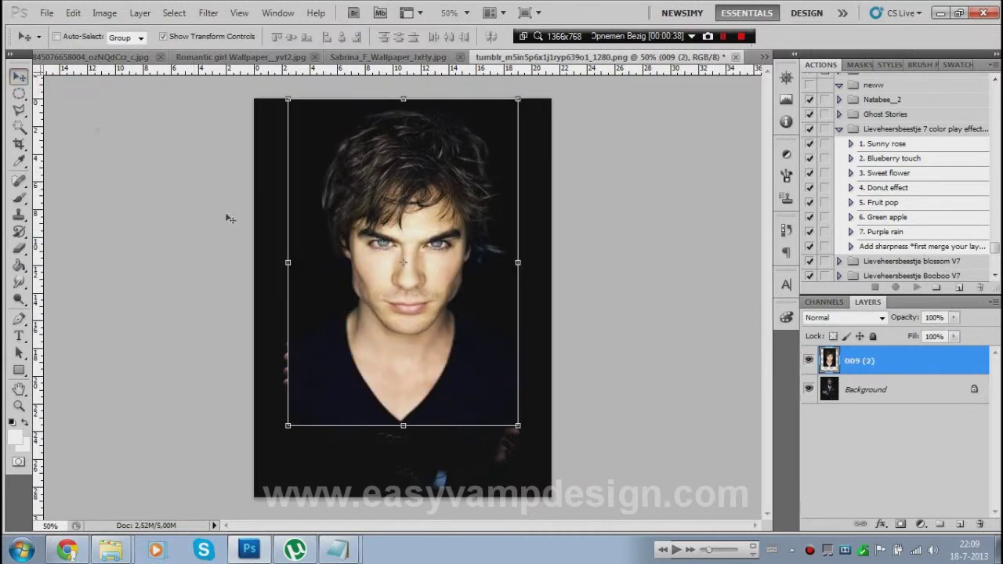
click(953, 318)
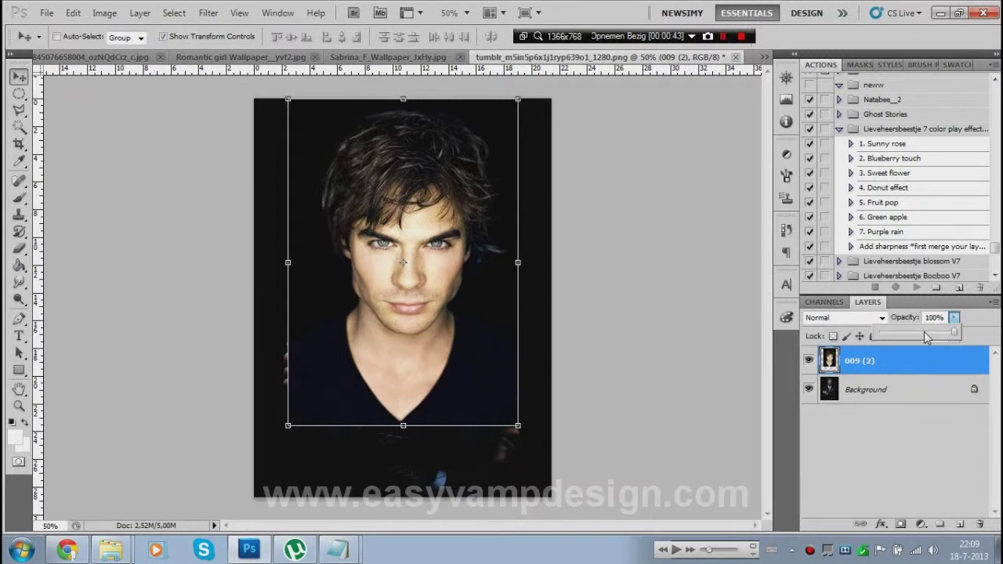
click(908, 337)
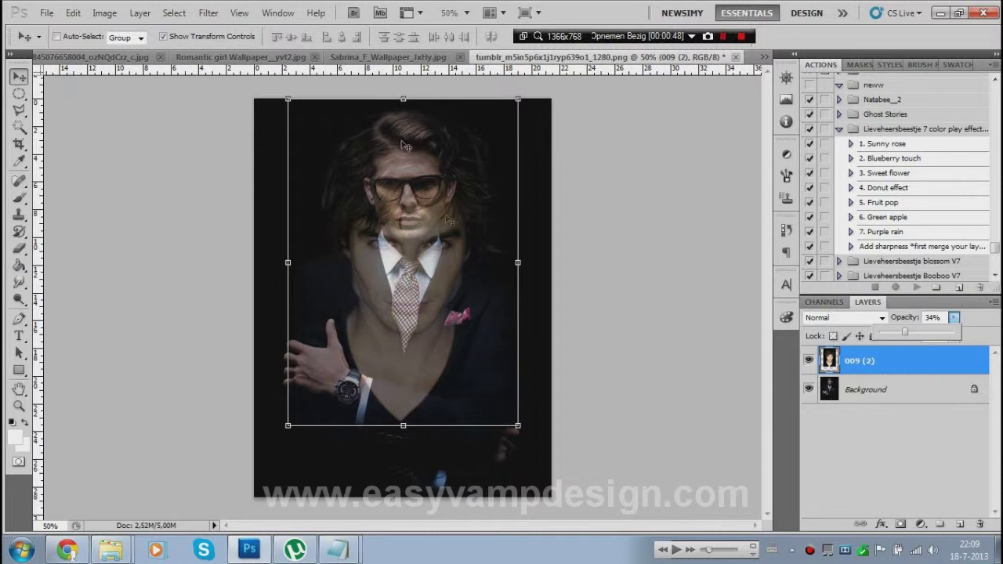
Step: Scale the 009 (2) layer proportionally to 61.40% and align its face over the suited man's face
click(466, 12)
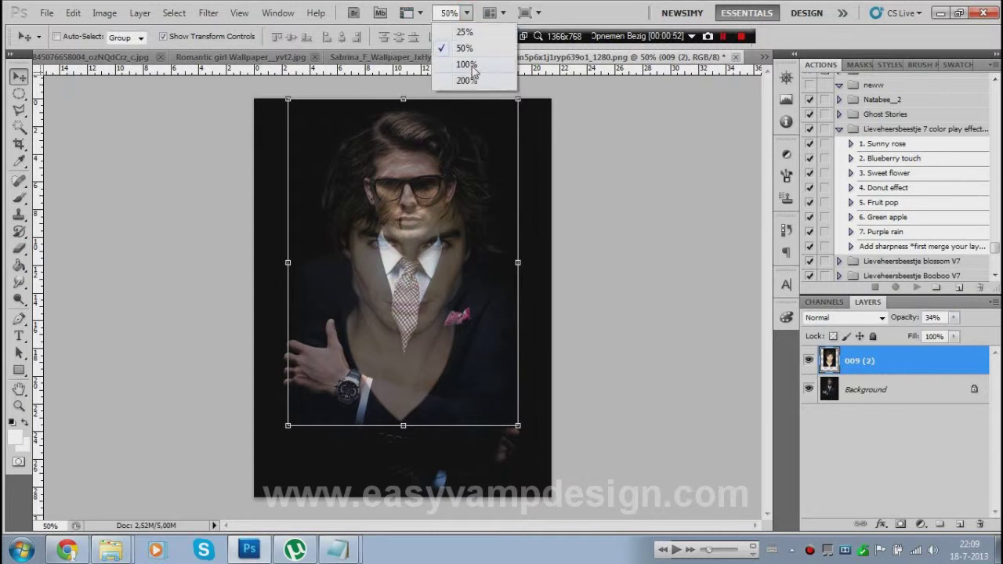
click(466, 64)
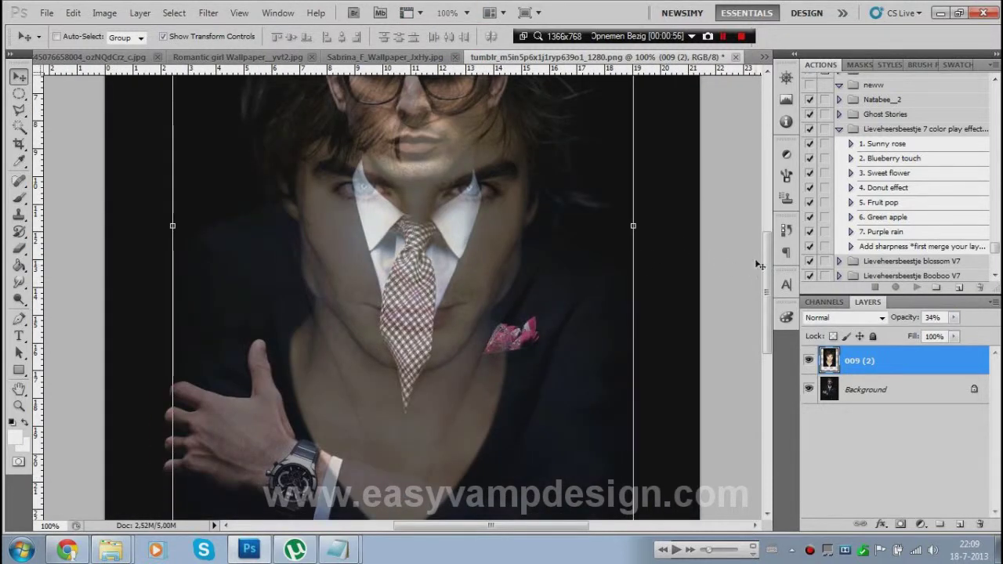
drag(766, 265, 767, 197)
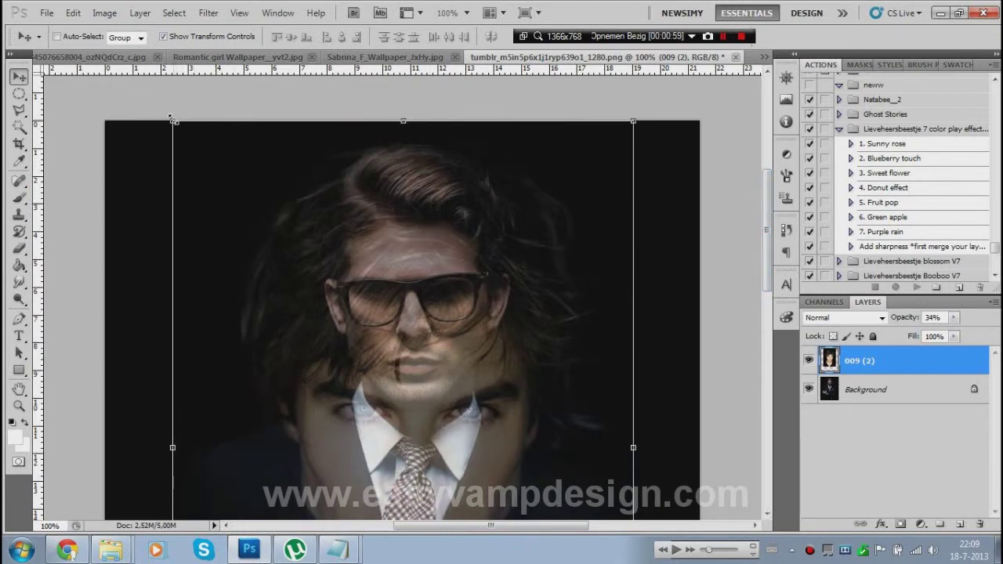
drag(174, 120, 433, 424)
drag(470, 478, 348, 153)
drag(510, 450, 562, 426)
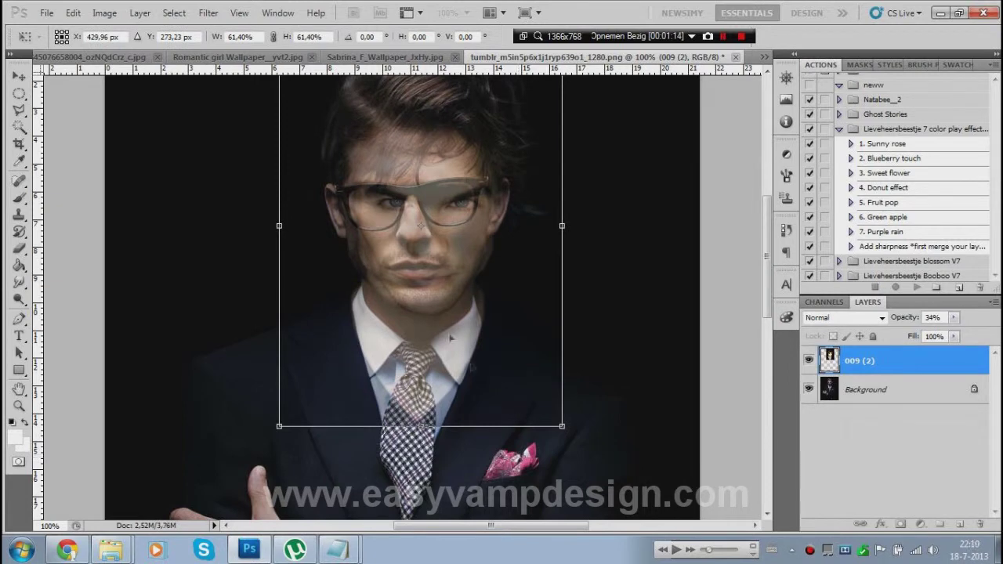
drag(426, 270, 418, 265)
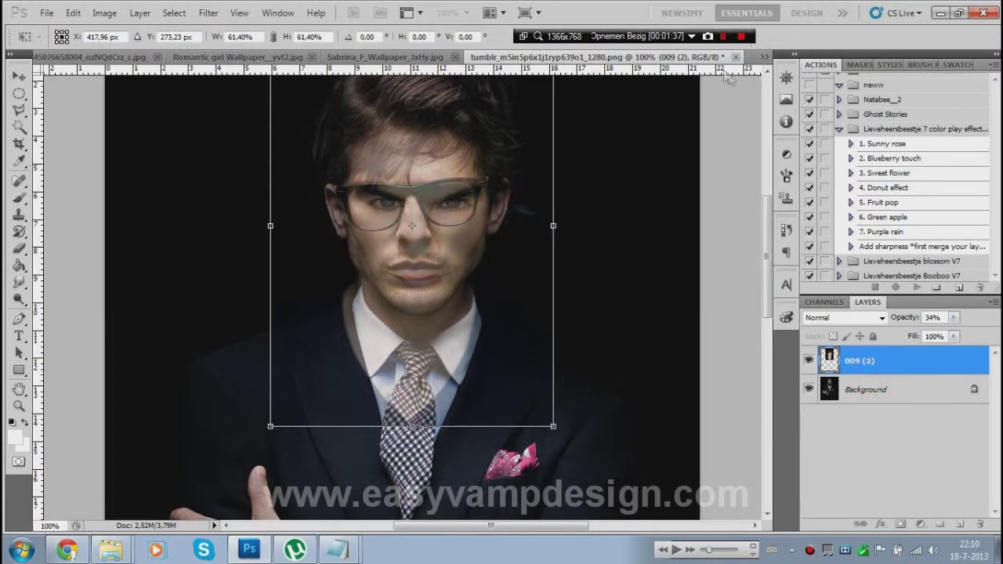
mouse_move(670, 39)
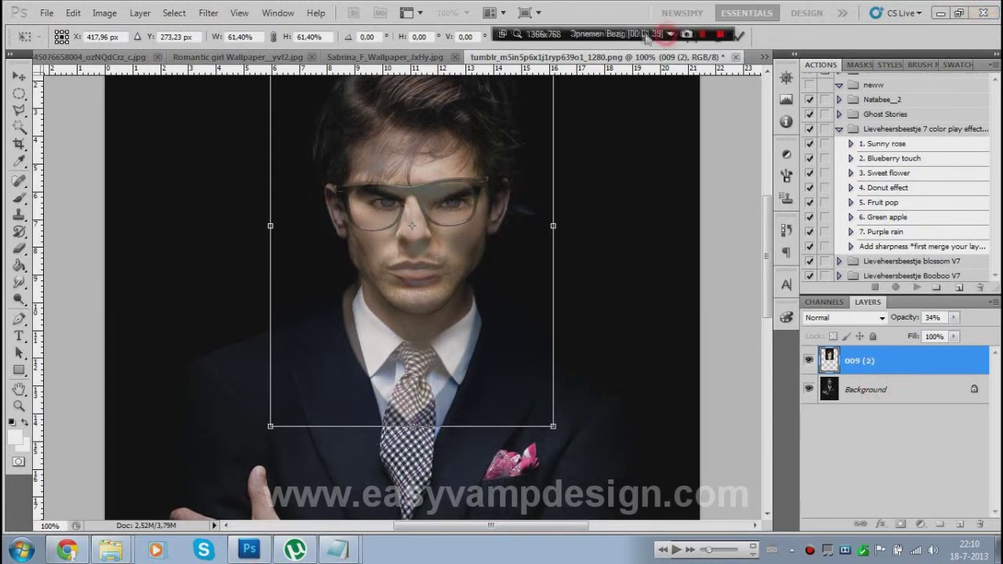
click(740, 36)
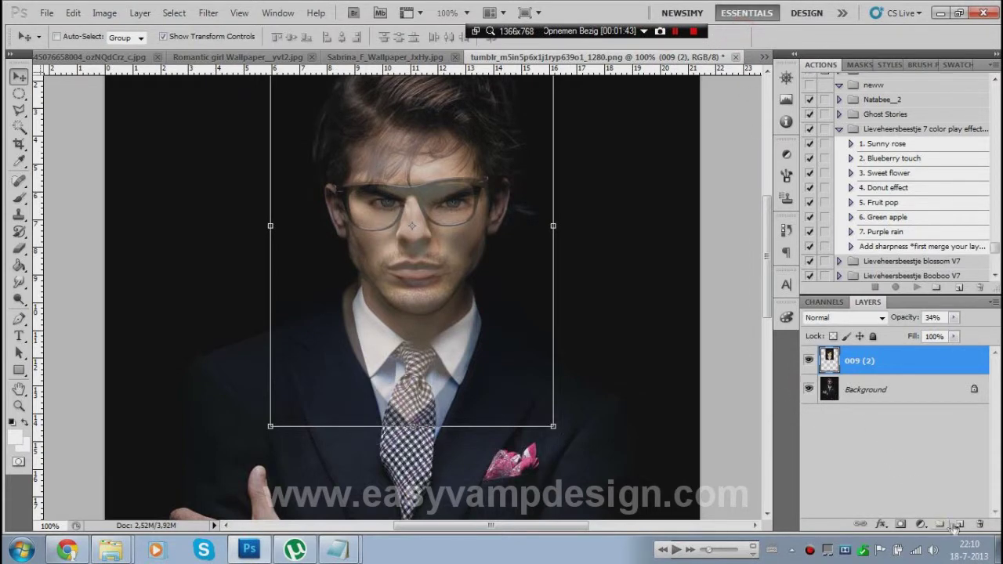
Step: Add a new layer directly above the Background and paint over the suited man's original head in black
click(864, 391)
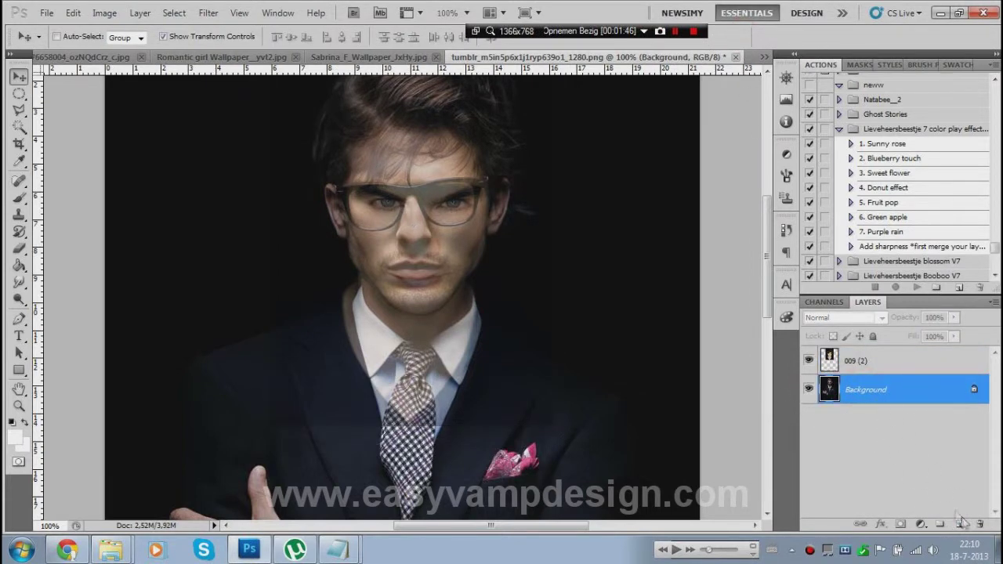
click(959, 524)
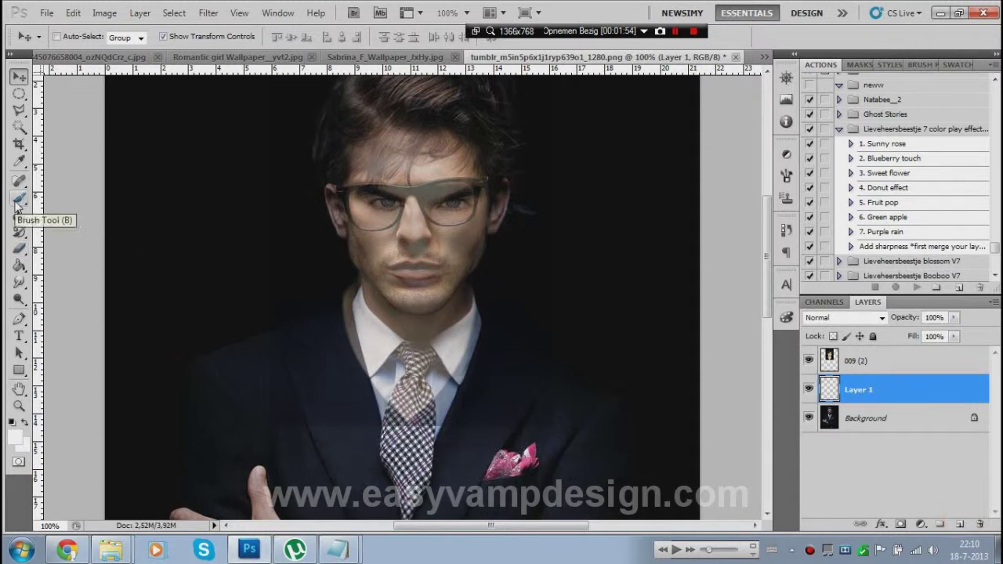
click(19, 248)
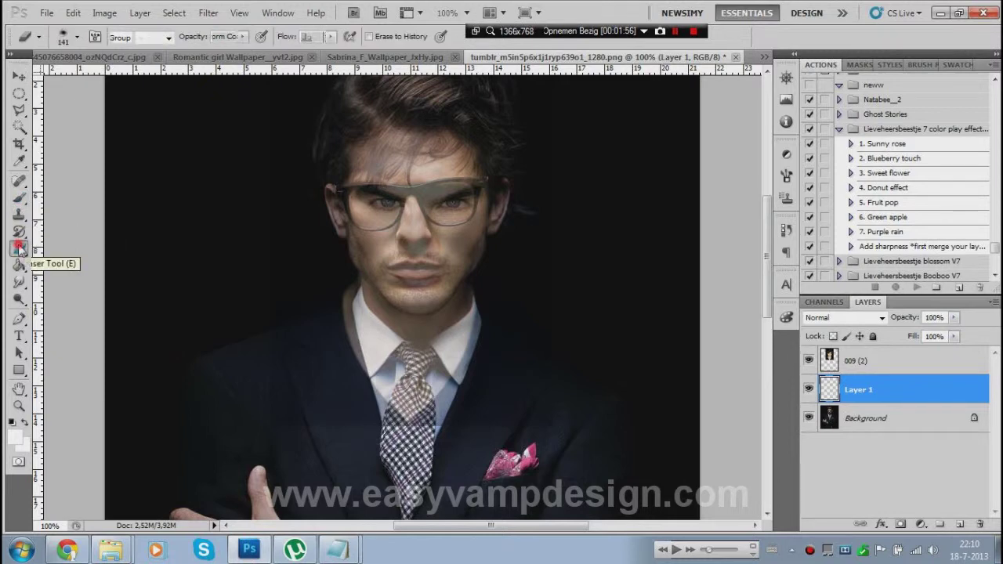
click(19, 196)
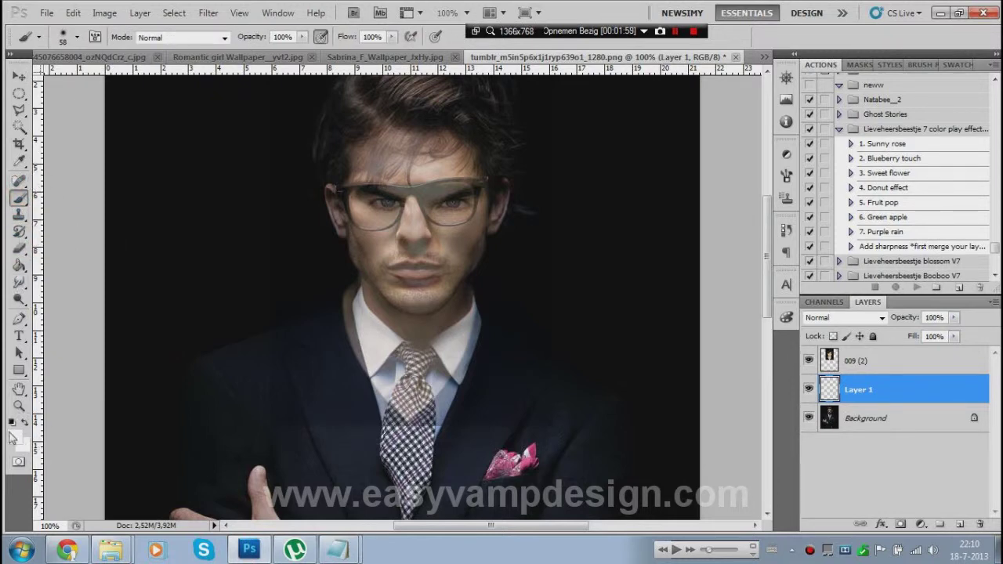
click(10, 424)
mouse_move(306, 119)
mouse_down()
mouse_move(423, 125)
mouse_move(470, 184)
mouse_move(397, 176)
mouse_move(368, 235)
mouse_move(427, 249)
mouse_move(376, 274)
mouse_move(360, 234)
mouse_move(419, 294)
mouse_move(443, 235)
mouse_move(501, 204)
mouse_move(490, 231)
mouse_up()
mouse_move(413, 246)
mouse_down()
mouse_move(393, 270)
mouse_move(372, 256)
mouse_up()
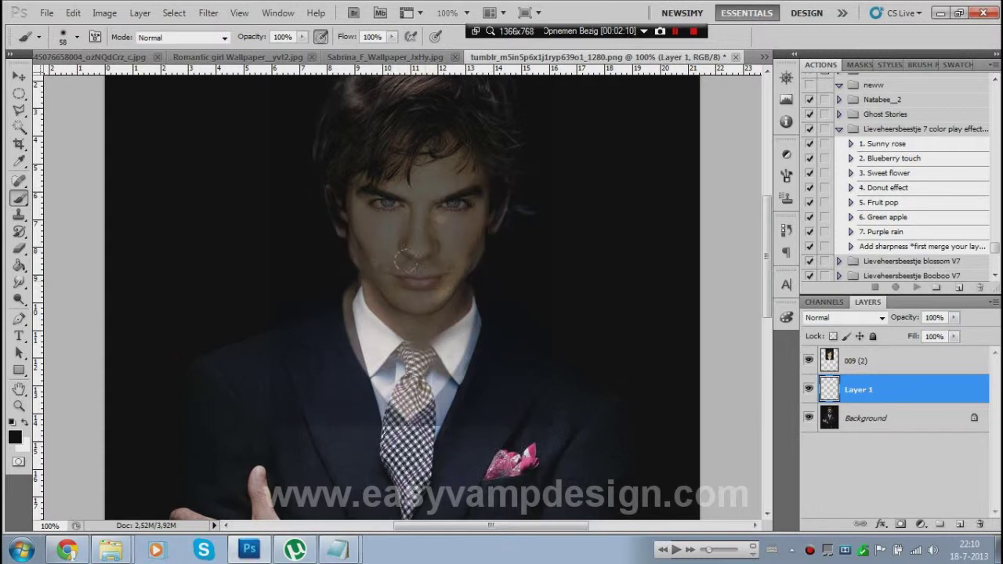
mouse_move(513, 181)
mouse_down()
mouse_move(423, 84)
mouse_move(492, 98)
mouse_up()
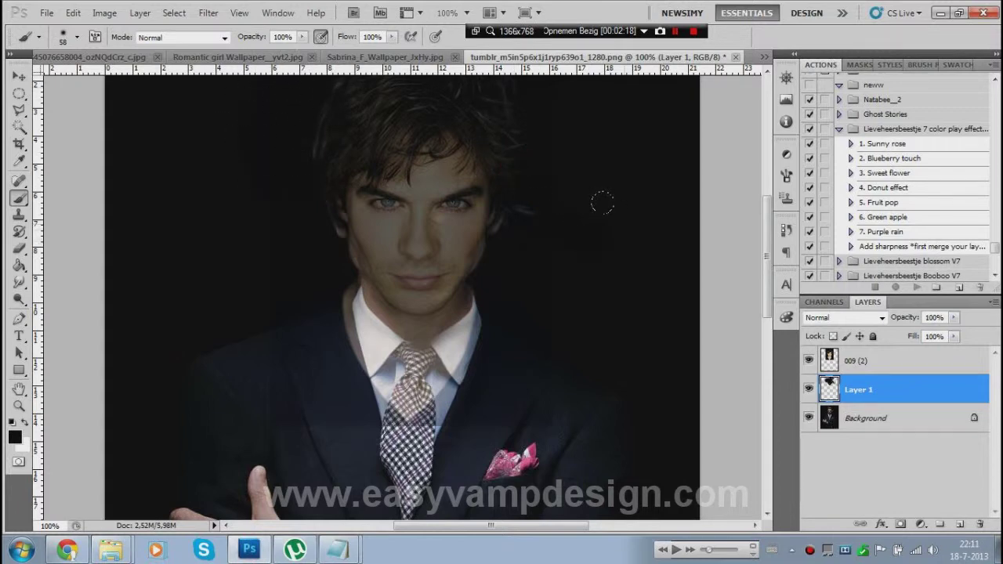
Step: Restore the 009 (2) layer's opacity to 100%
click(872, 362)
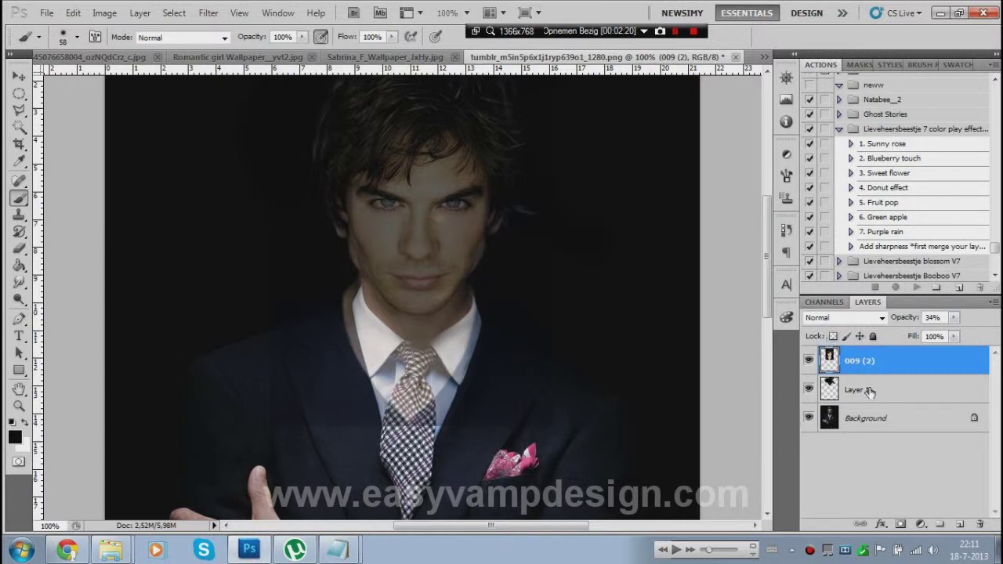
click(870, 392)
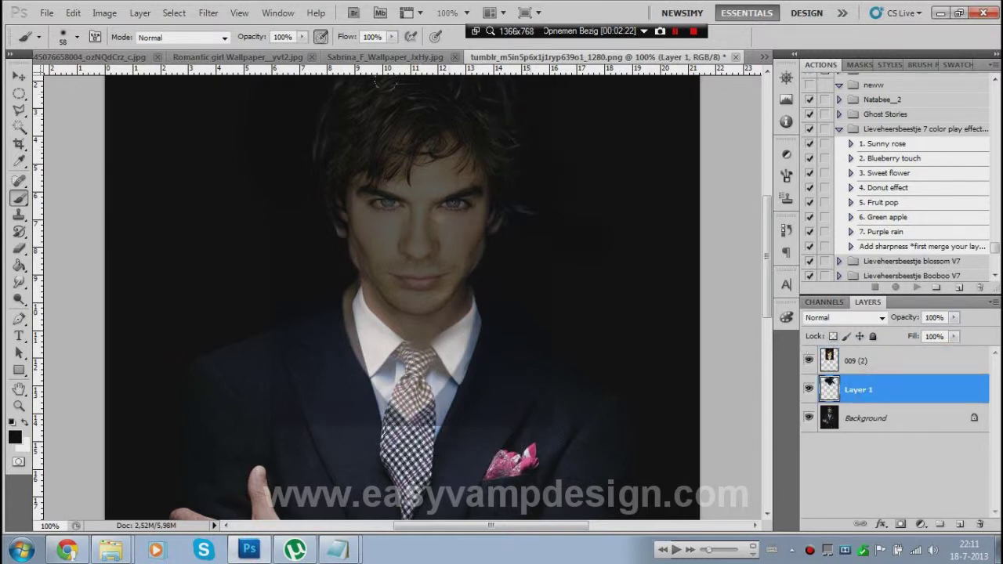
click(897, 364)
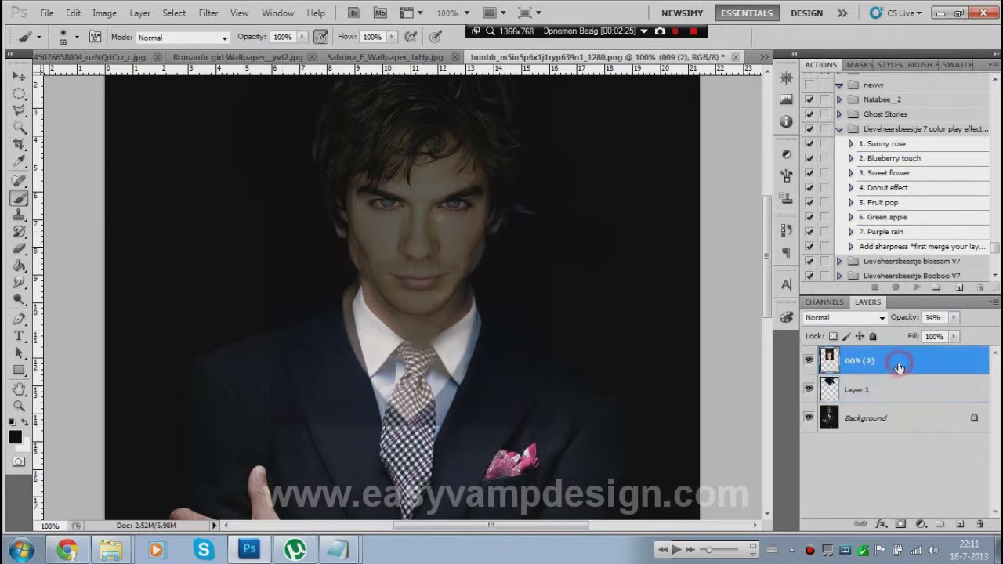
click(953, 317)
drag(943, 332, 995, 329)
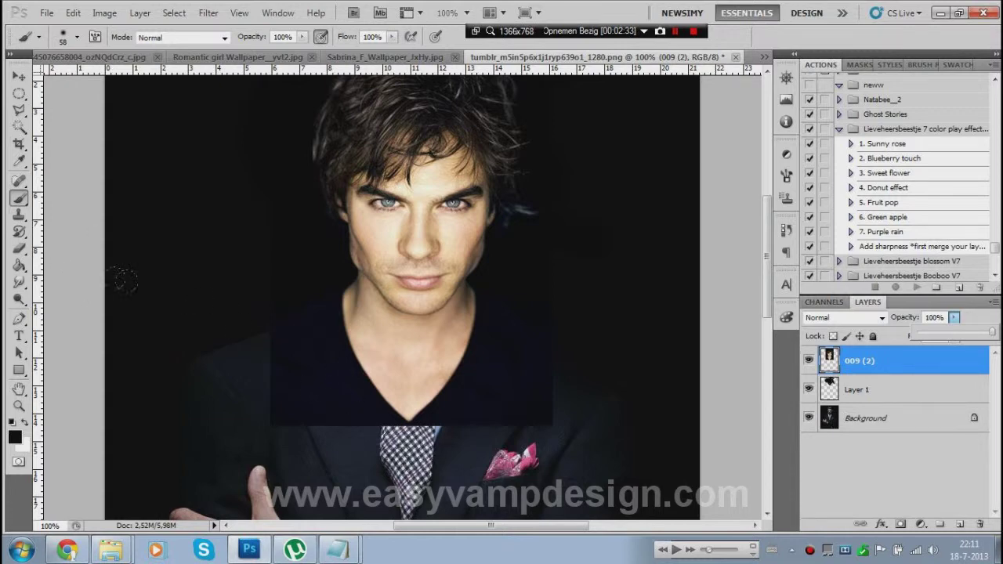
Step: Erase the dark sweater on the 009 (2) layer with a soft brush, starting at 17 px, to uncover the suit and collar
click(20, 247)
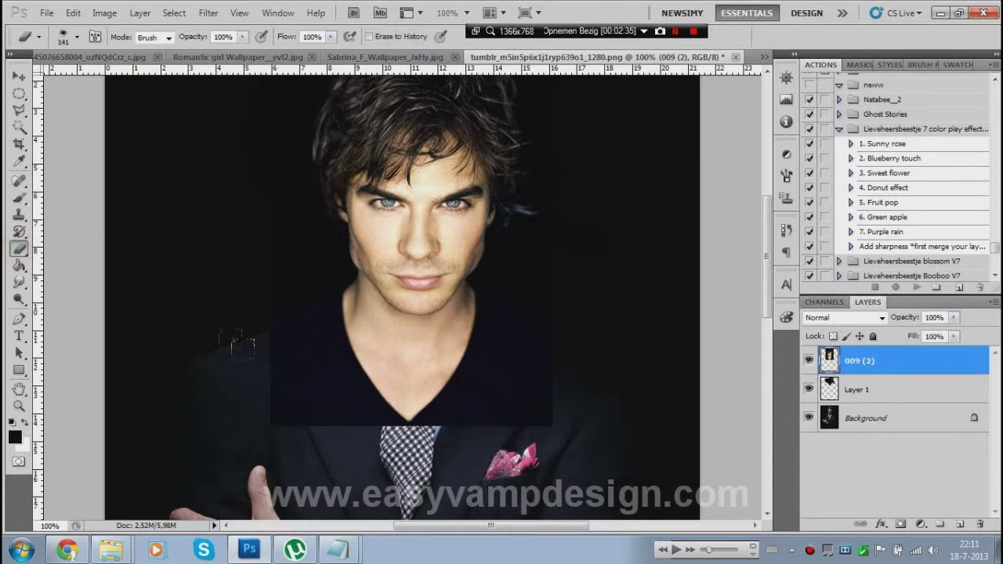
click(76, 37)
click(104, 157)
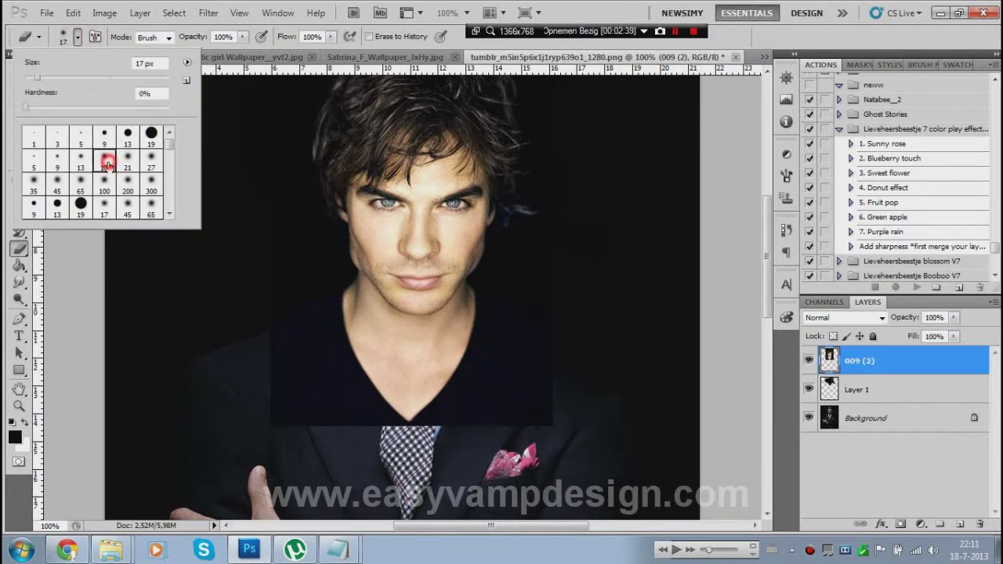
click(305, 316)
mouse_move(352, 419)
mouse_down()
mouse_move(310, 418)
mouse_move(296, 335)
mouse_move(261, 272)
mouse_move(248, 301)
mouse_move(275, 398)
mouse_move(265, 302)
mouse_move(289, 380)
mouse_move(340, 468)
mouse_move(327, 305)
mouse_move(331, 354)
mouse_move(329, 299)
mouse_move(337, 331)
mouse_move(340, 294)
mouse_move(349, 348)
mouse_move(382, 410)
mouse_move(346, 287)
mouse_up()
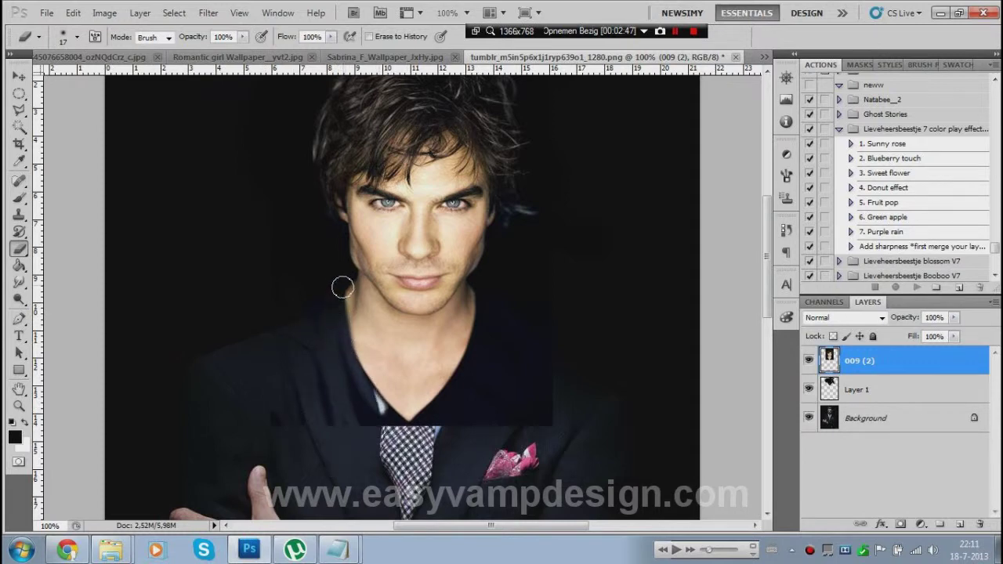
mouse_move(470, 306)
mouse_down()
mouse_move(487, 337)
mouse_move(481, 296)
mouse_move(481, 333)
mouse_move(471, 359)
mouse_move(482, 305)
mouse_move(452, 389)
mouse_move(473, 340)
mouse_move(429, 406)
mouse_move(383, 413)
mouse_move(417, 417)
mouse_move(372, 393)
mouse_move(378, 386)
mouse_move(350, 286)
mouse_move(348, 344)
mouse_move(355, 280)
mouse_move(351, 399)
mouse_move(305, 297)
mouse_move(351, 504)
mouse_move(295, 298)
mouse_move(308, 363)
mouse_move(294, 367)
mouse_move(281, 278)
mouse_move(306, 456)
mouse_up()
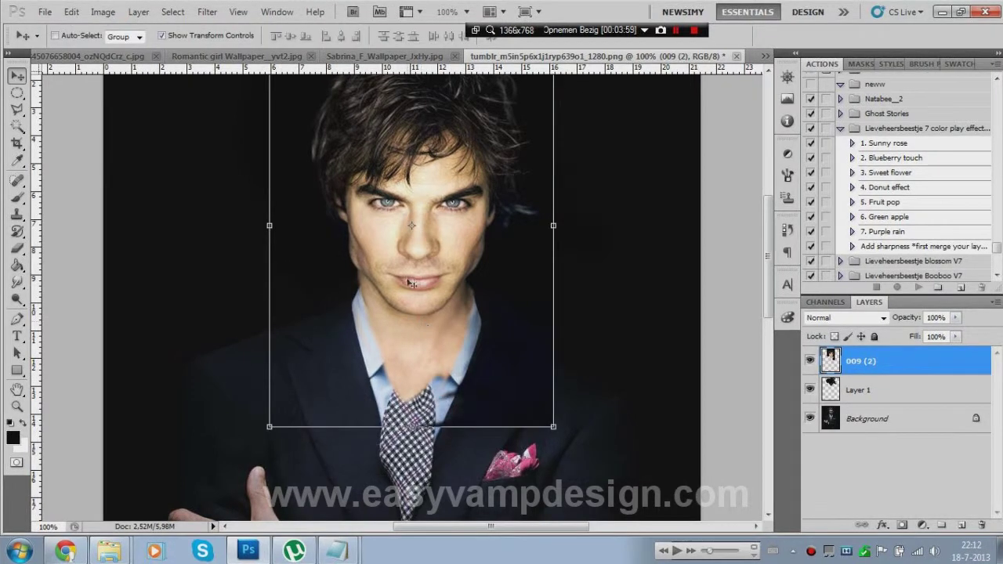
Step: Move the face layer slightly down and right, and erase its neck and leftover sweater over the collar, tie and suit with a 38 px eraser
drag(411, 283, 412, 279)
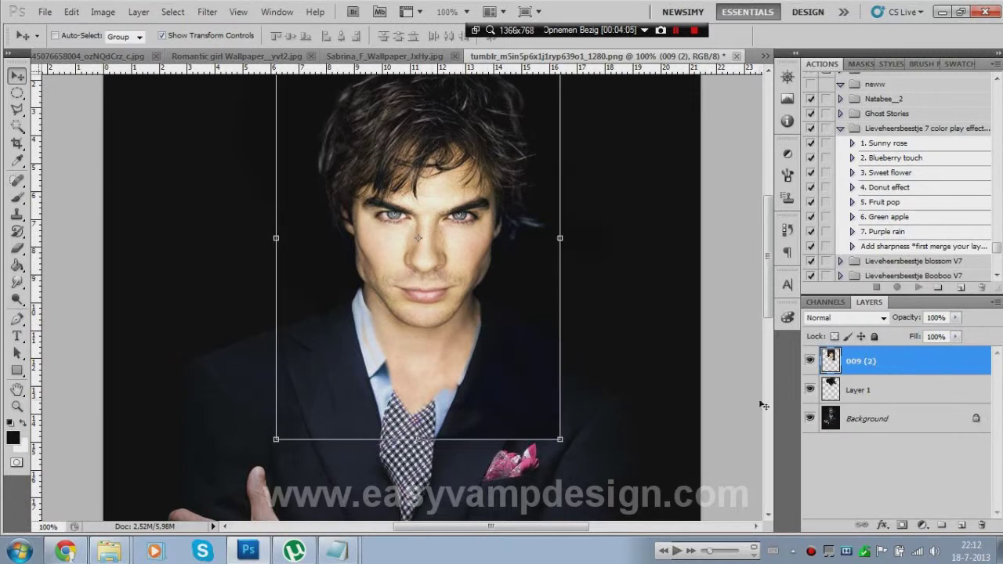
click(16, 248)
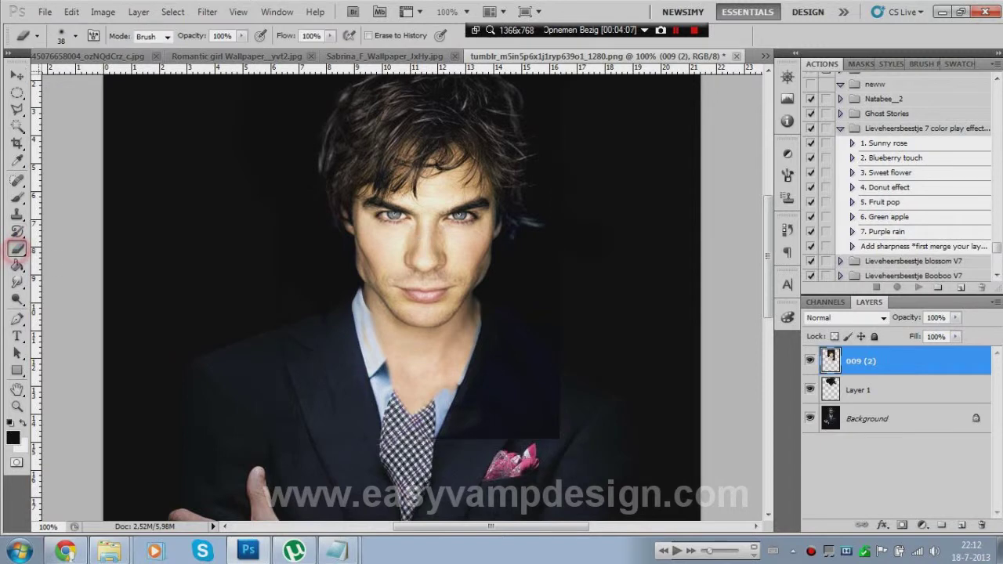
click(398, 357)
mouse_move(363, 333)
mouse_down()
mouse_move(408, 364)
mouse_move(372, 341)
mouse_move(363, 317)
mouse_move(419, 358)
mouse_move(356, 313)
mouse_move(419, 348)
mouse_move(416, 340)
mouse_move(461, 335)
mouse_move(424, 392)
mouse_move(408, 388)
mouse_move(439, 369)
mouse_move(548, 417)
mouse_move(548, 436)
mouse_up()
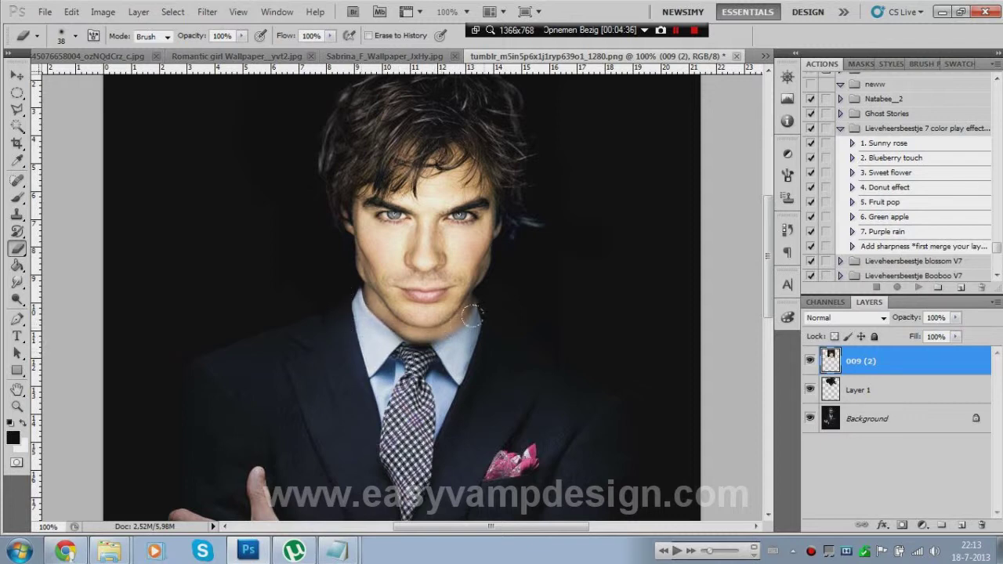
key(ctrl+z)
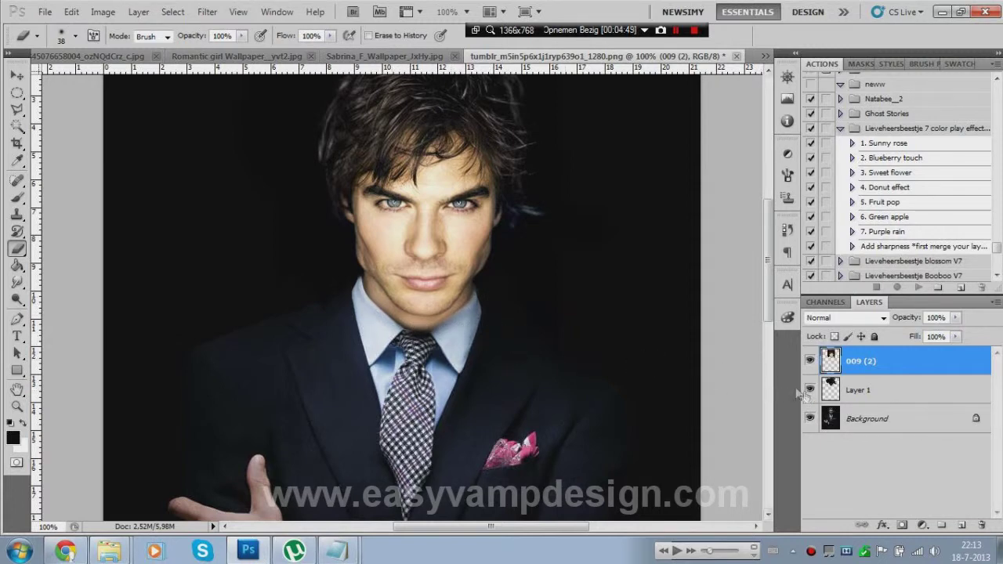
scroll(683, 337, down, 6)
scroll(683, 337, up, 4)
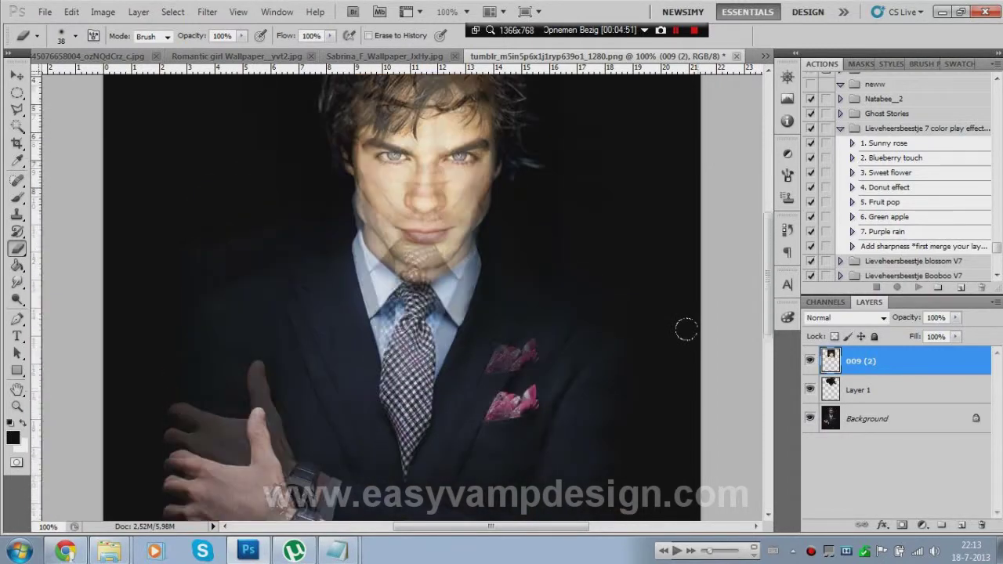
scroll(682, 329, down, 6)
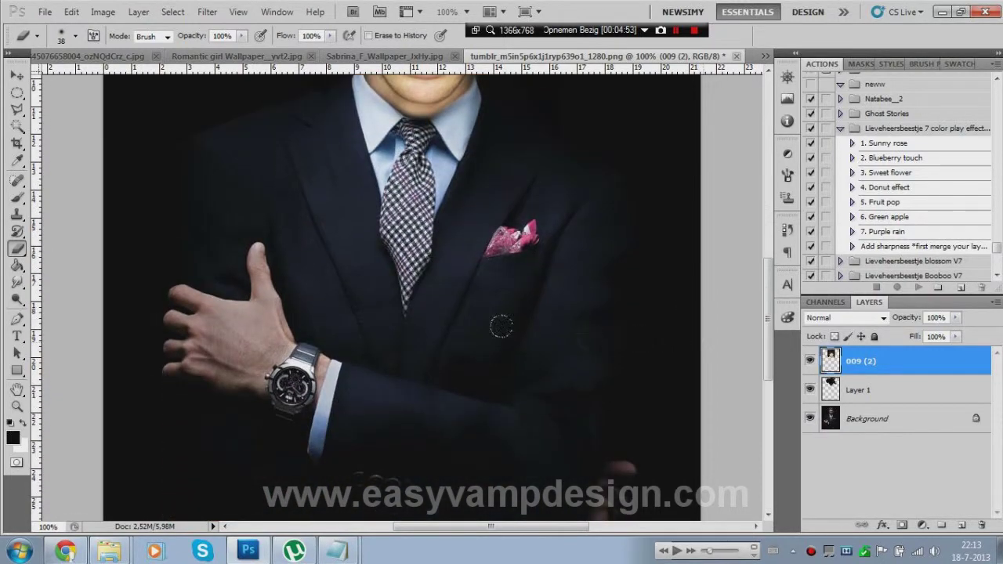
scroll(260, 323, up, 5)
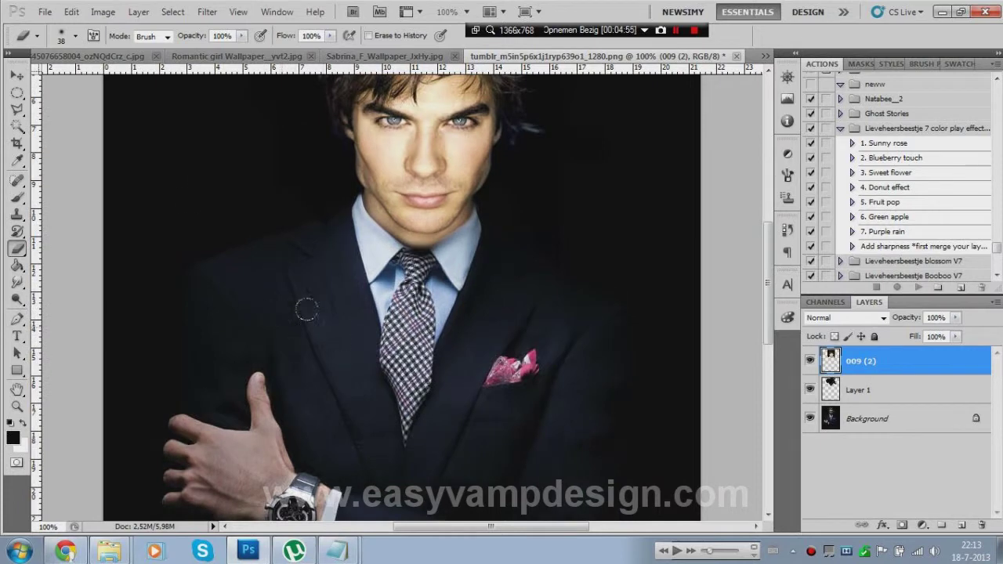
Step: Adjust the face layer's RGB Levels to shadows 19, midtones 0.93 and highlights 255
click(103, 11)
mouse_move(127, 48)
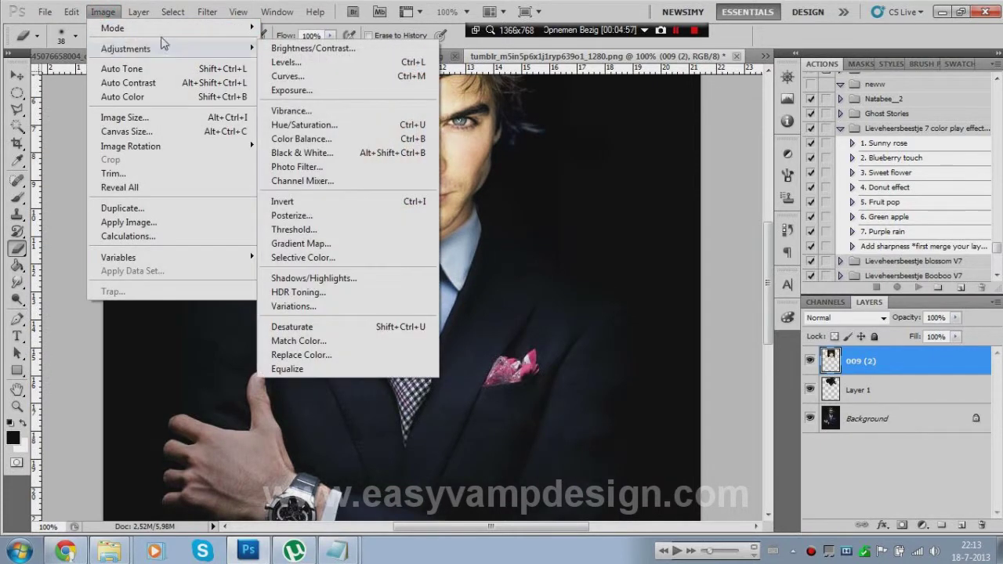
click(308, 69)
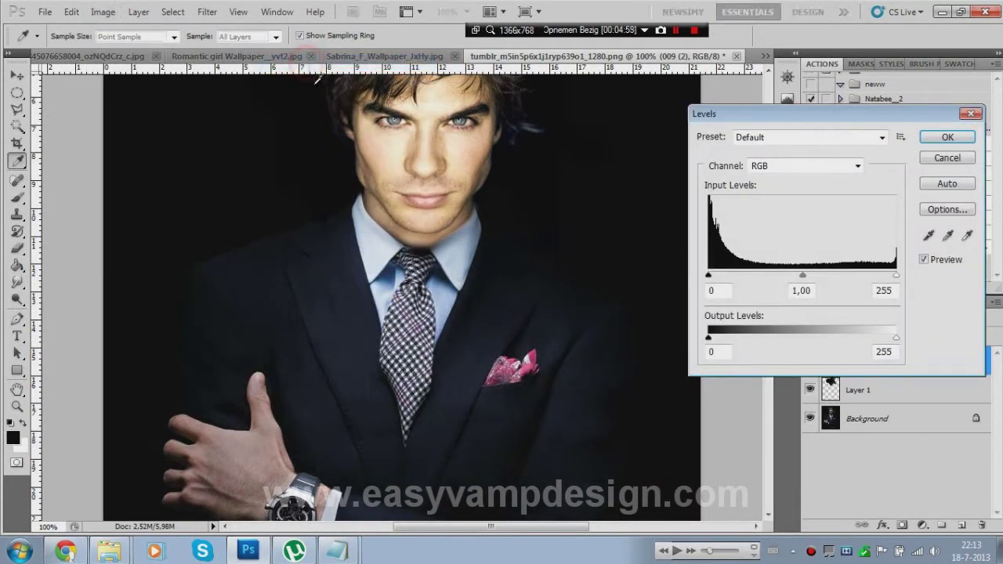
mouse_move(806, 282)
mouse_down()
mouse_move(788, 280)
mouse_move(808, 276)
mouse_up()
mouse_move(709, 278)
mouse_down()
mouse_move(726, 276)
mouse_move(712, 277)
mouse_up()
mouse_move(895, 277)
mouse_down()
mouse_move(872, 276)
mouse_move(899, 277)
mouse_up()
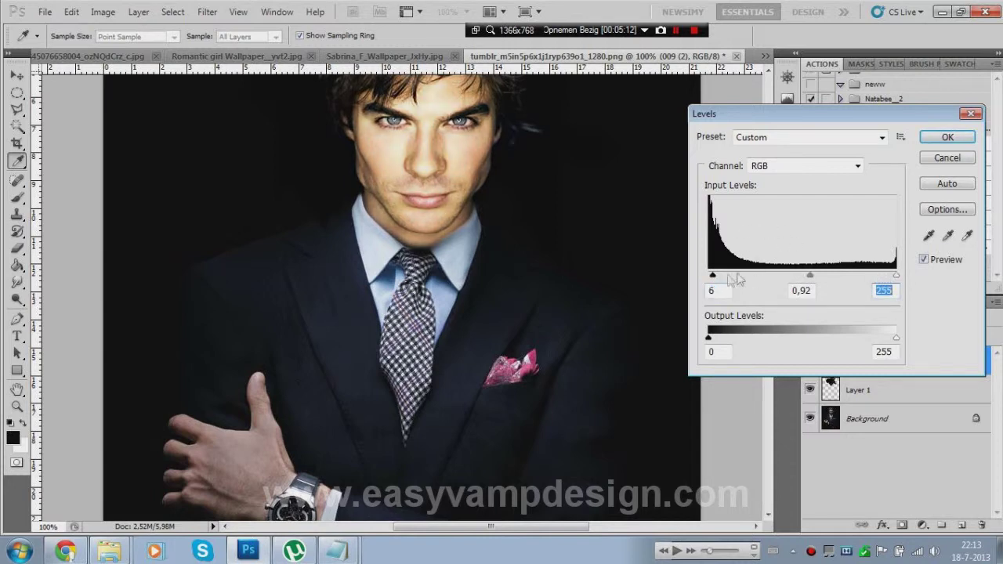
mouse_move(713, 277)
mouse_down()
mouse_move(732, 277)
mouse_move(722, 277)
mouse_up()
mouse_move(815, 277)
mouse_down()
mouse_move(795, 276)
mouse_move(829, 274)
mouse_up()
drag(821, 275, 813, 275)
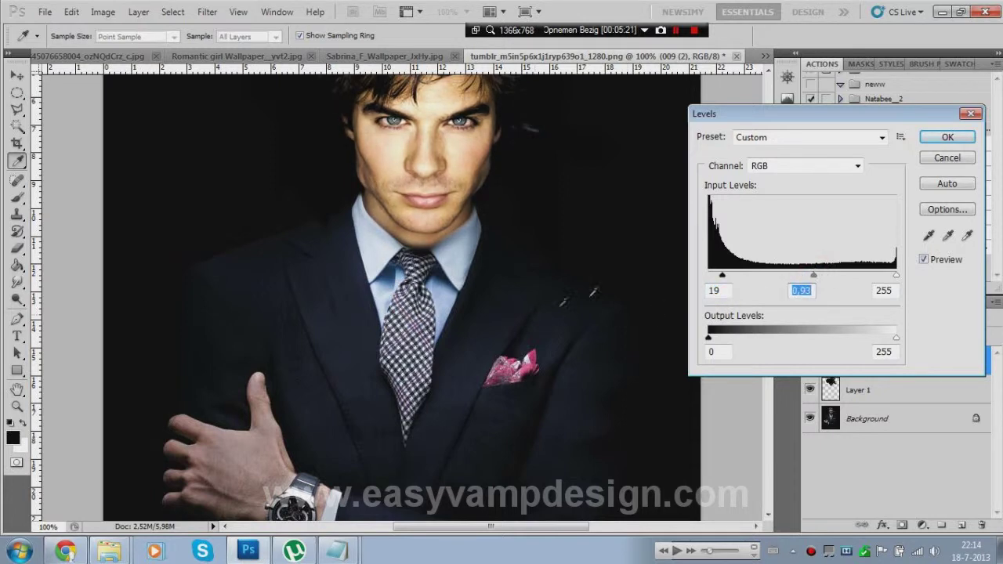
Step: Set the Red channel's Levels midtones to 1.04, keeping shadows at 0, and apply the Levels adjustment
click(857, 166)
click(777, 193)
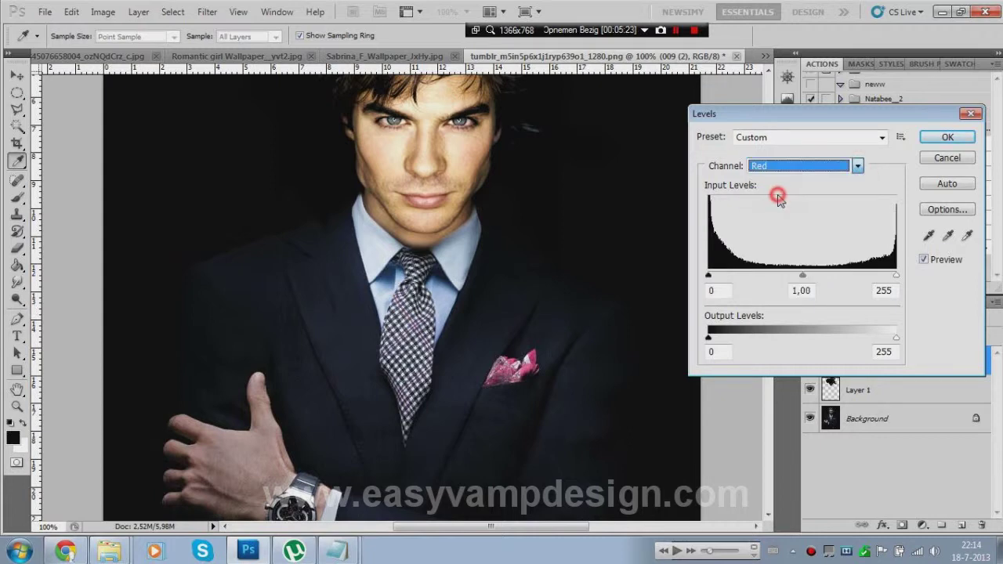
mouse_move(711, 276)
mouse_down()
mouse_move(754, 273)
mouse_move(706, 272)
mouse_up()
drag(805, 276, 798, 279)
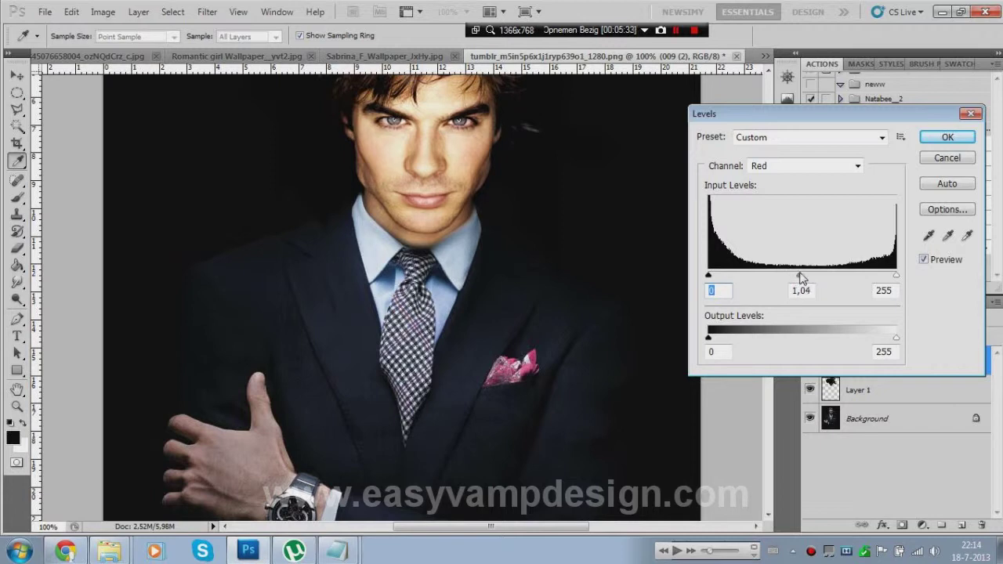
click(947, 137)
Step: Merge the 009 (2) face layer down into Layer 1
key(b)
scroll(453, 268, down, 1)
scroll(453, 268, down, 5)
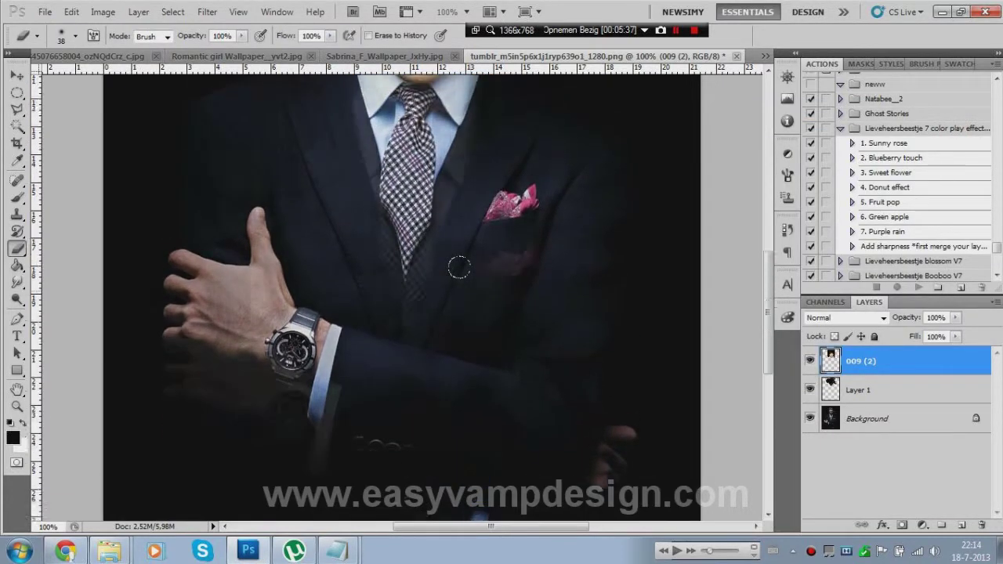
scroll(459, 268, up, 5)
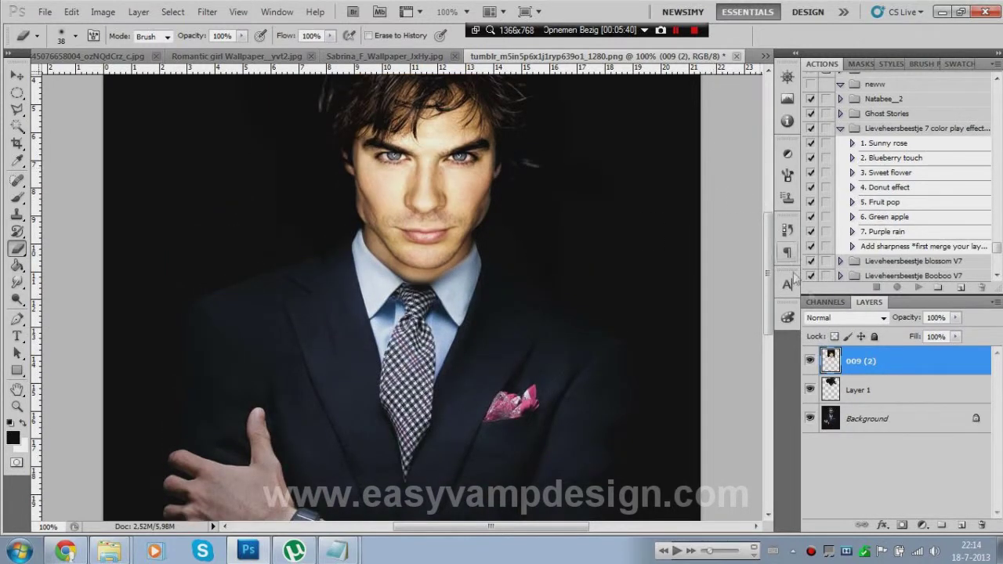
right_click(876, 367)
click(911, 321)
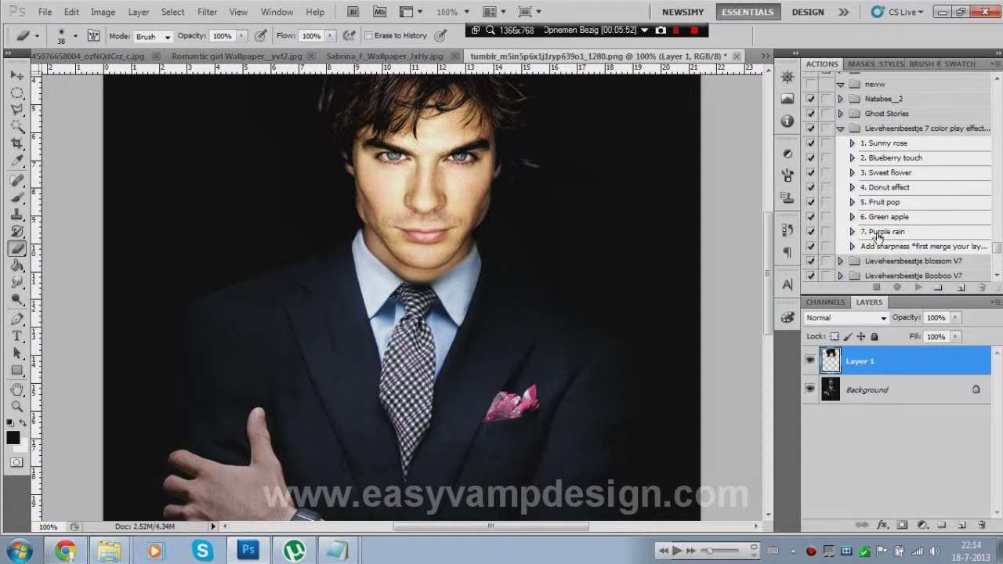
Step: Run the Creamy noon action from the Lieveheersbeestje creamy noon V7 set and collapse the Coloring group
scroll(875, 239, down, 3)
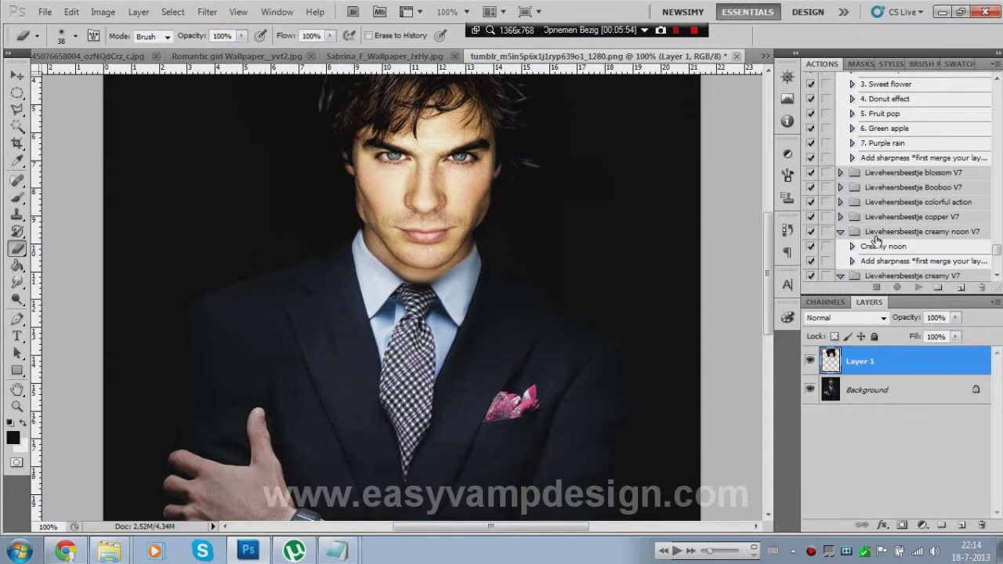
scroll(877, 239, down, 1)
click(892, 218)
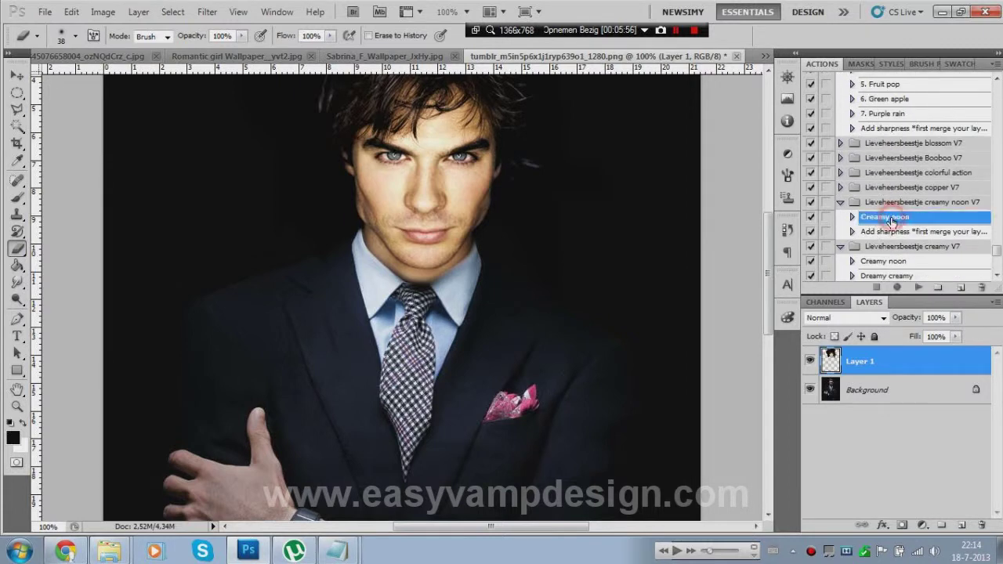
scroll(877, 231, down, 3)
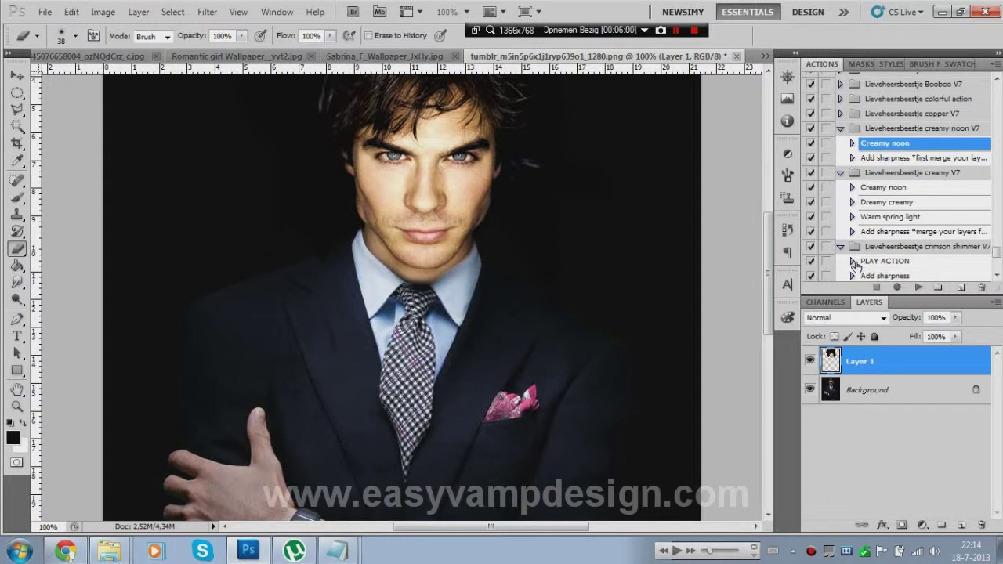
click(917, 289)
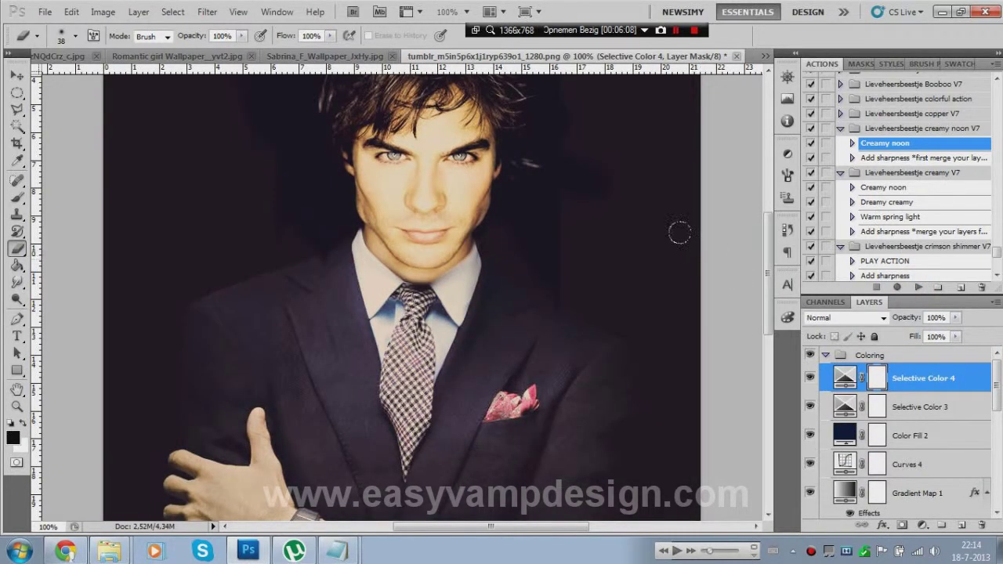
drag(768, 239, 730, 204)
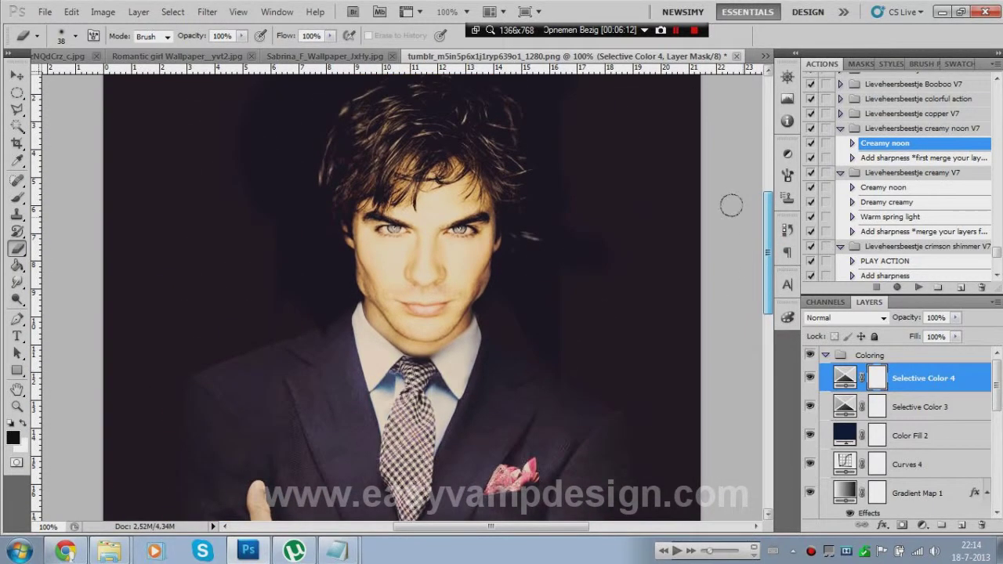
click(826, 358)
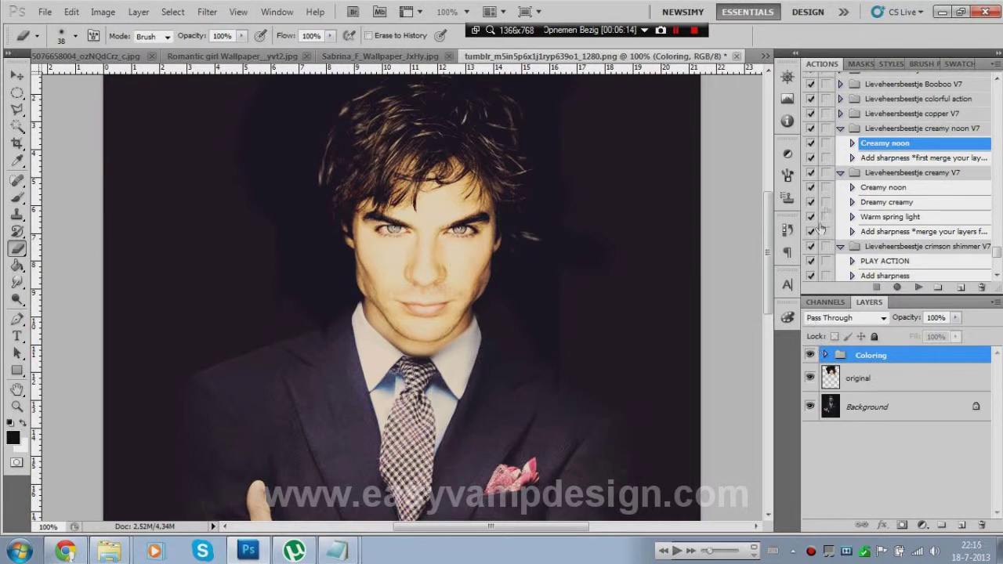
Step: Run the Darkly night action *new* from the Lieveheersbeestje night V7 set and collapse its action group
scroll(874, 191, down, 2)
scroll(874, 190, down, 3)
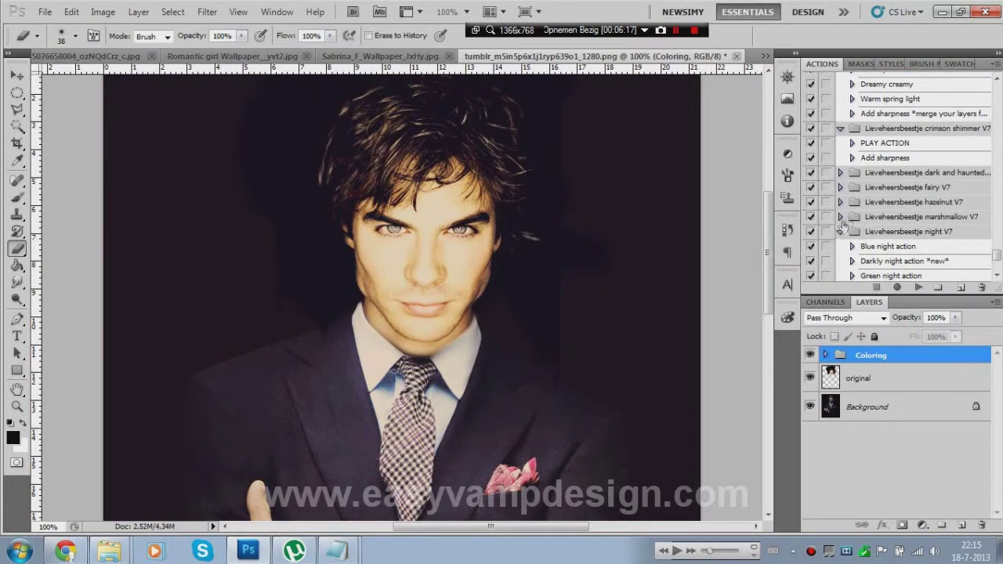
click(872, 202)
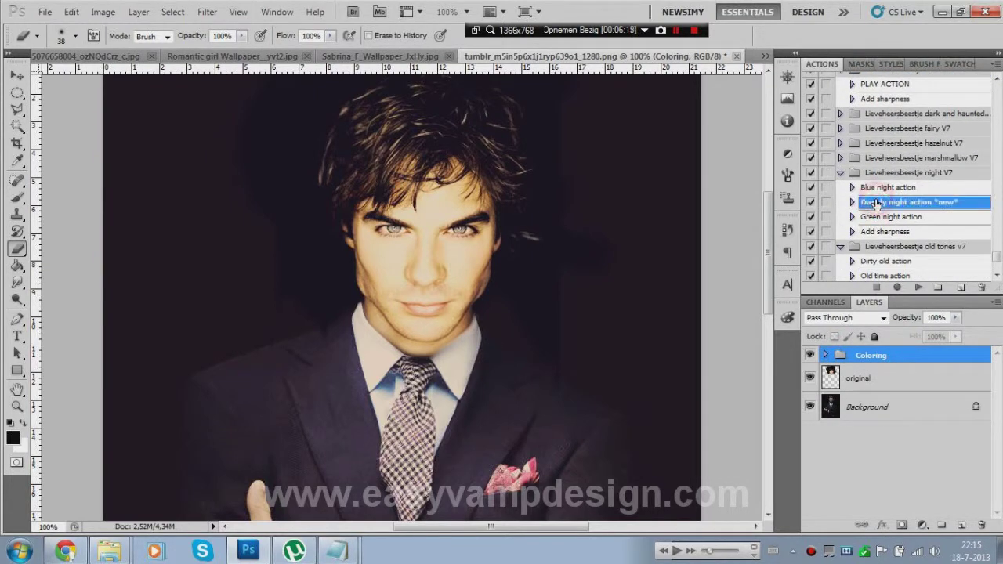
click(917, 287)
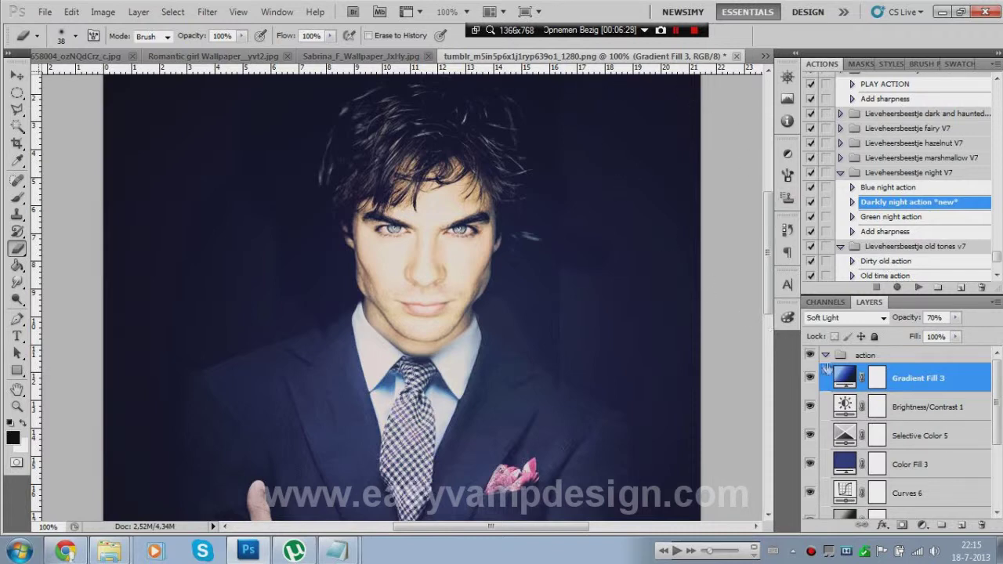
click(824, 356)
Step: Erase the uneven dark patches around the head on the original pixel layer with a 64 px eraser
click(845, 402)
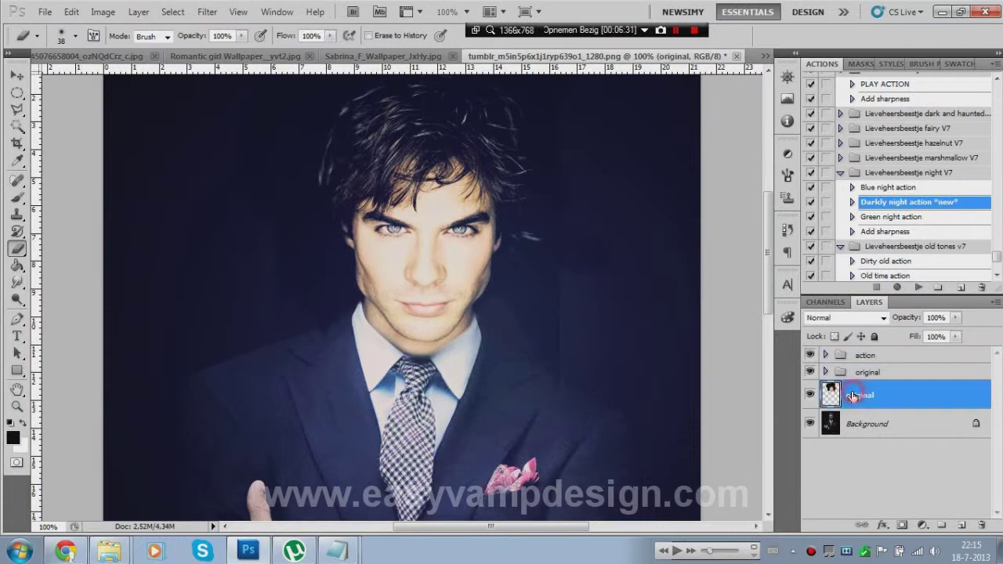
click(75, 35)
drag(66, 75, 72, 75)
click(240, 235)
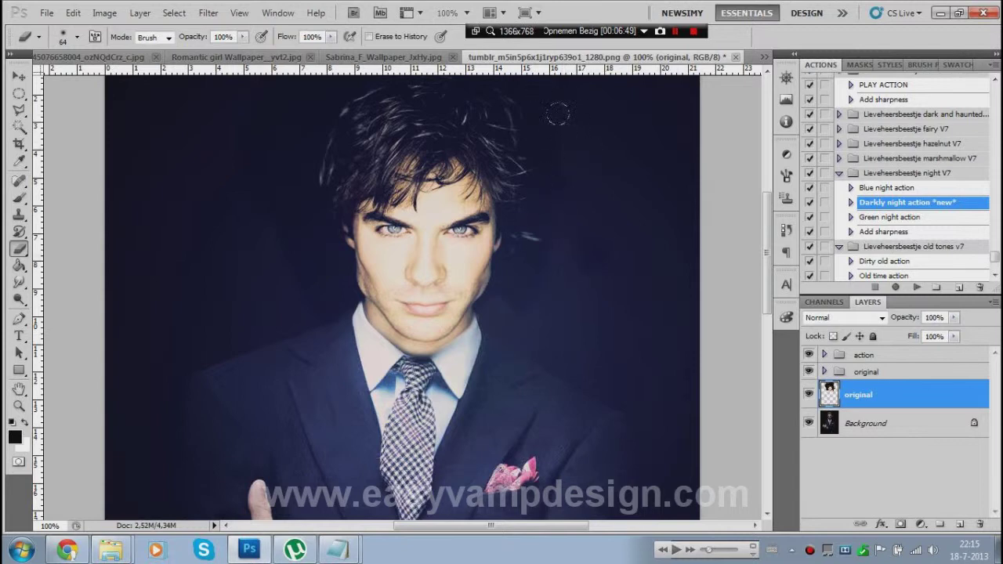
Step: Paint black over the backdrop and the outer edges of the suit on the Background layer with a 58 px brush
click(855, 423)
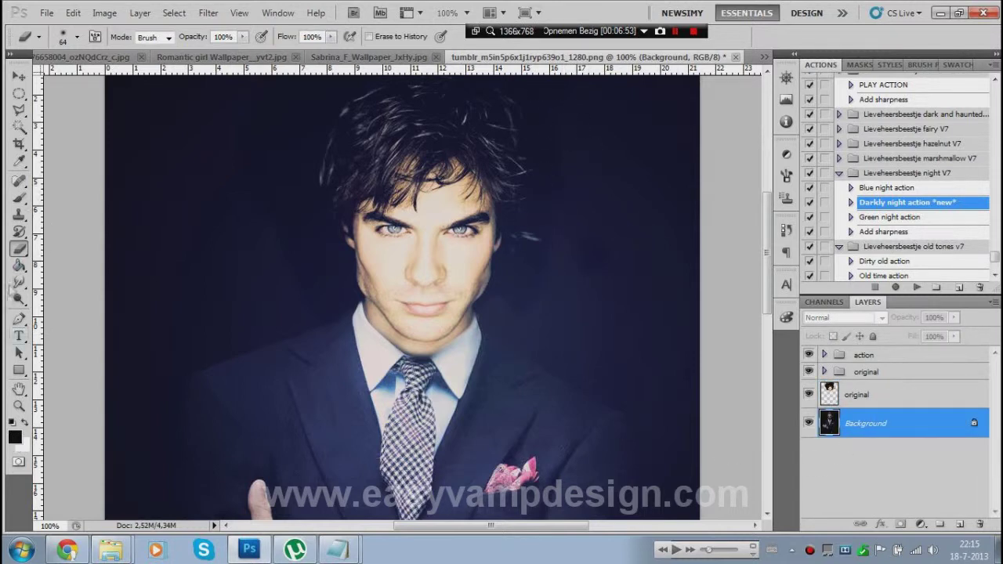
click(20, 198)
click(167, 234)
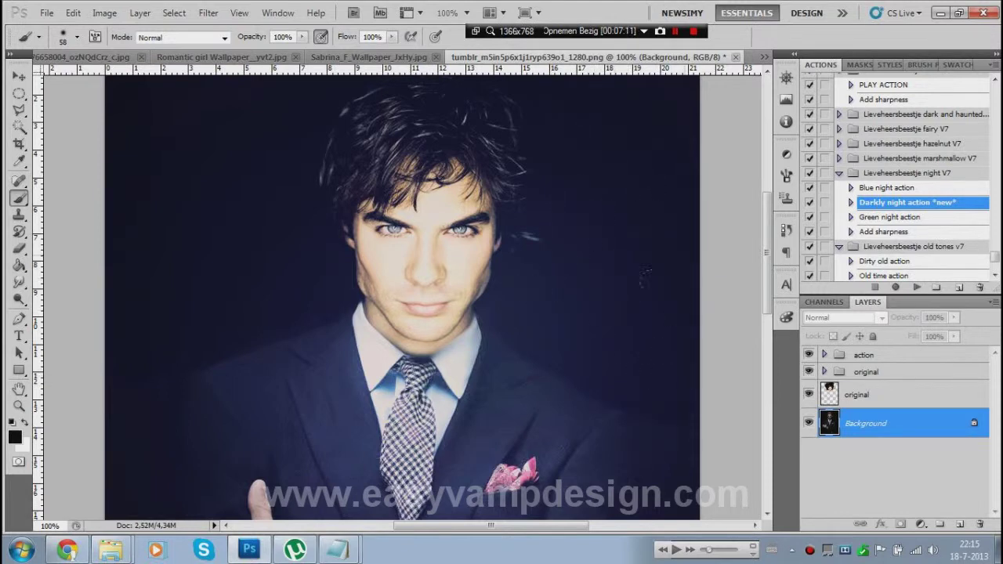
scroll(662, 366, down, 5)
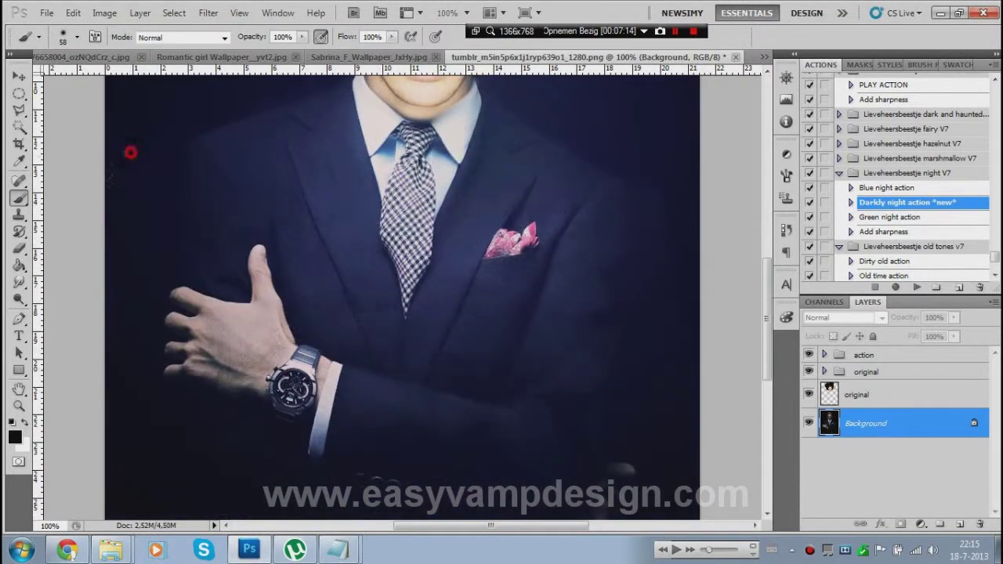
scroll(653, 193, up, 5)
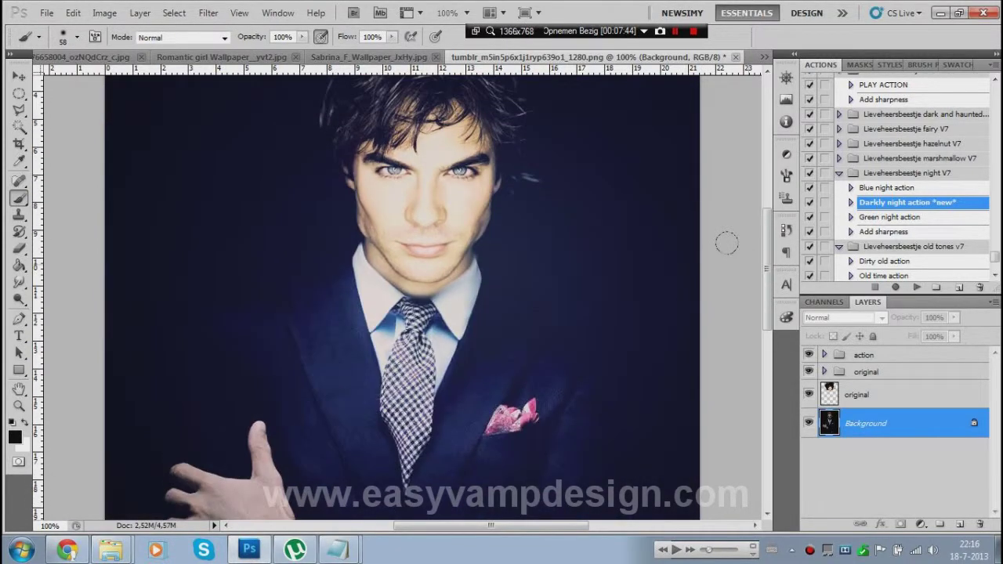
scroll(724, 241, down, 3)
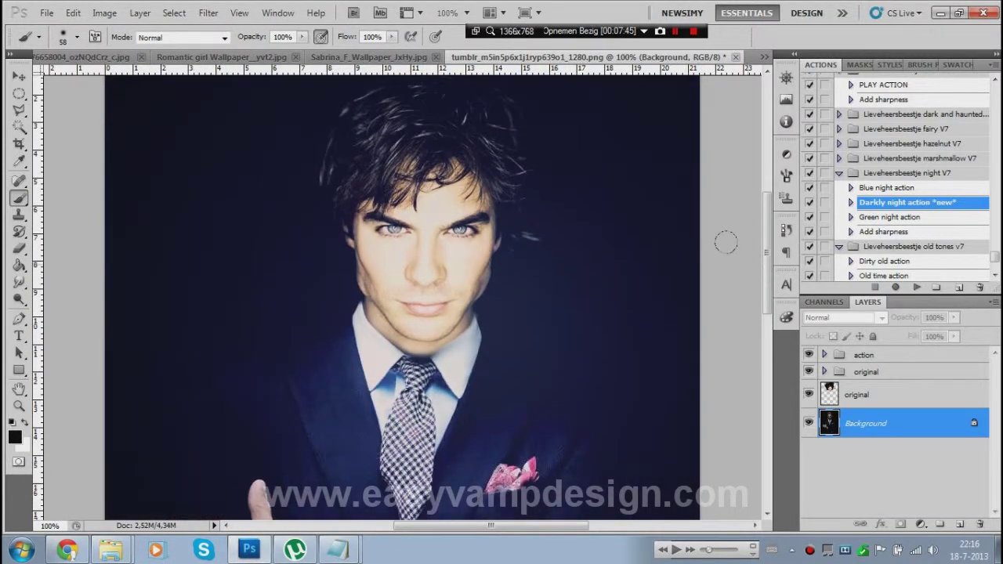
scroll(726, 242, down, 3)
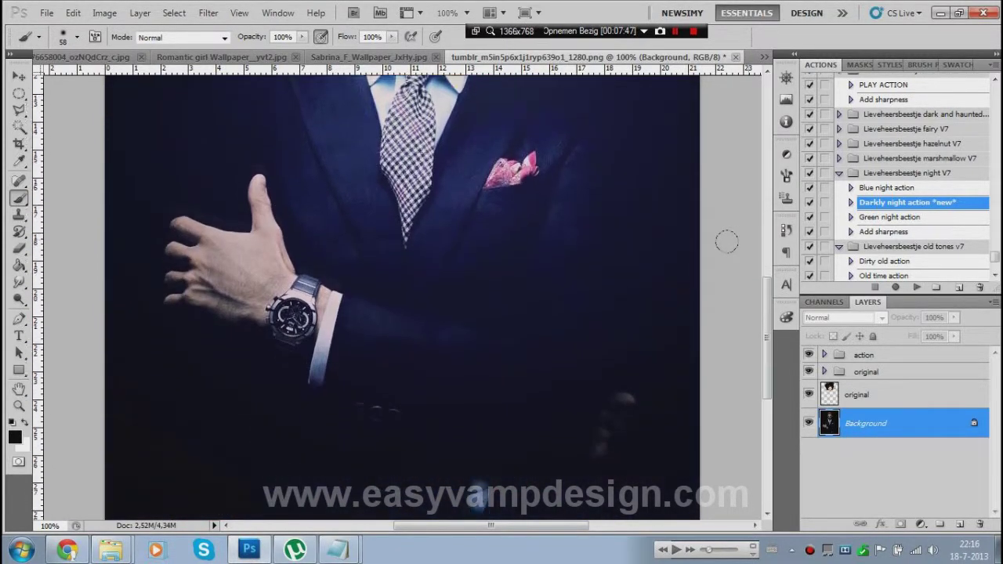
scroll(726, 242, up, 2)
scroll(727, 242, up, 3)
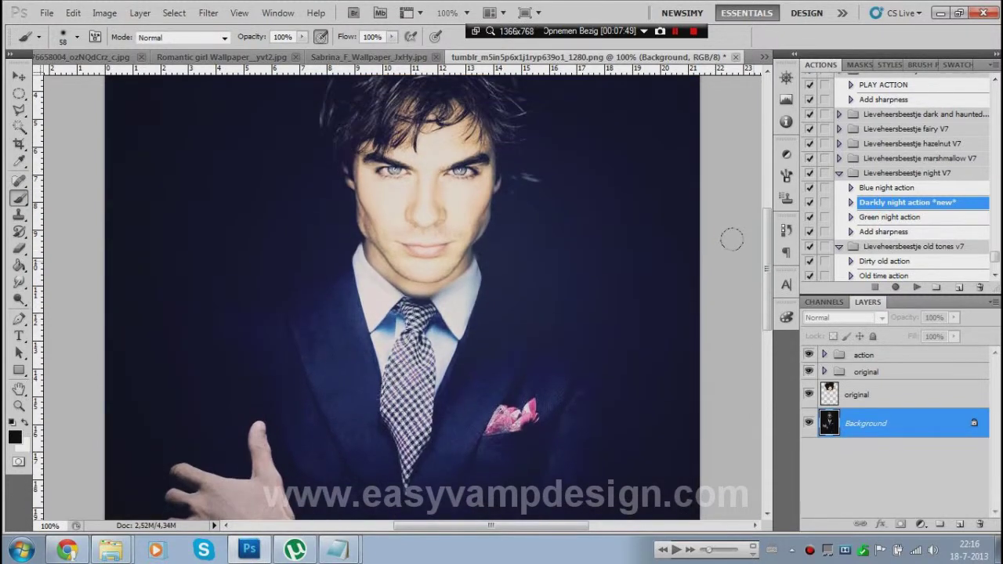